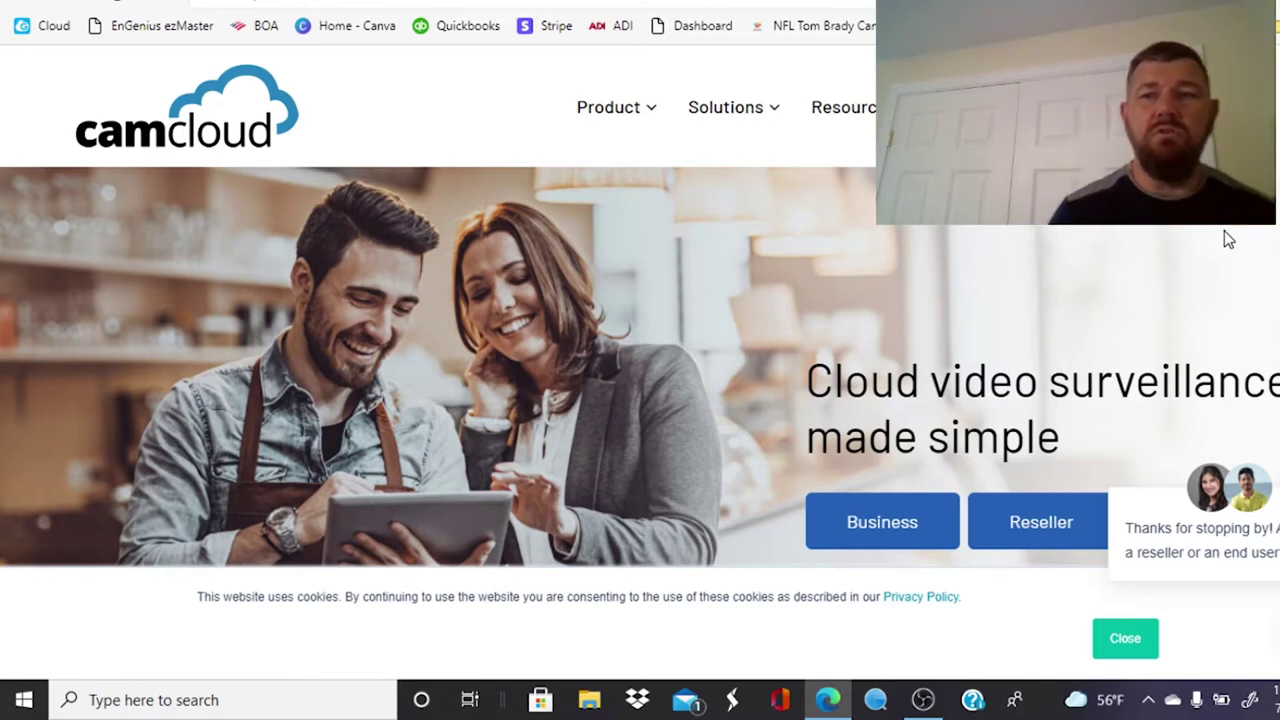
Step: Log in to the Camcloud account and launch the Add Camera wizard
left_click(1215, 107)
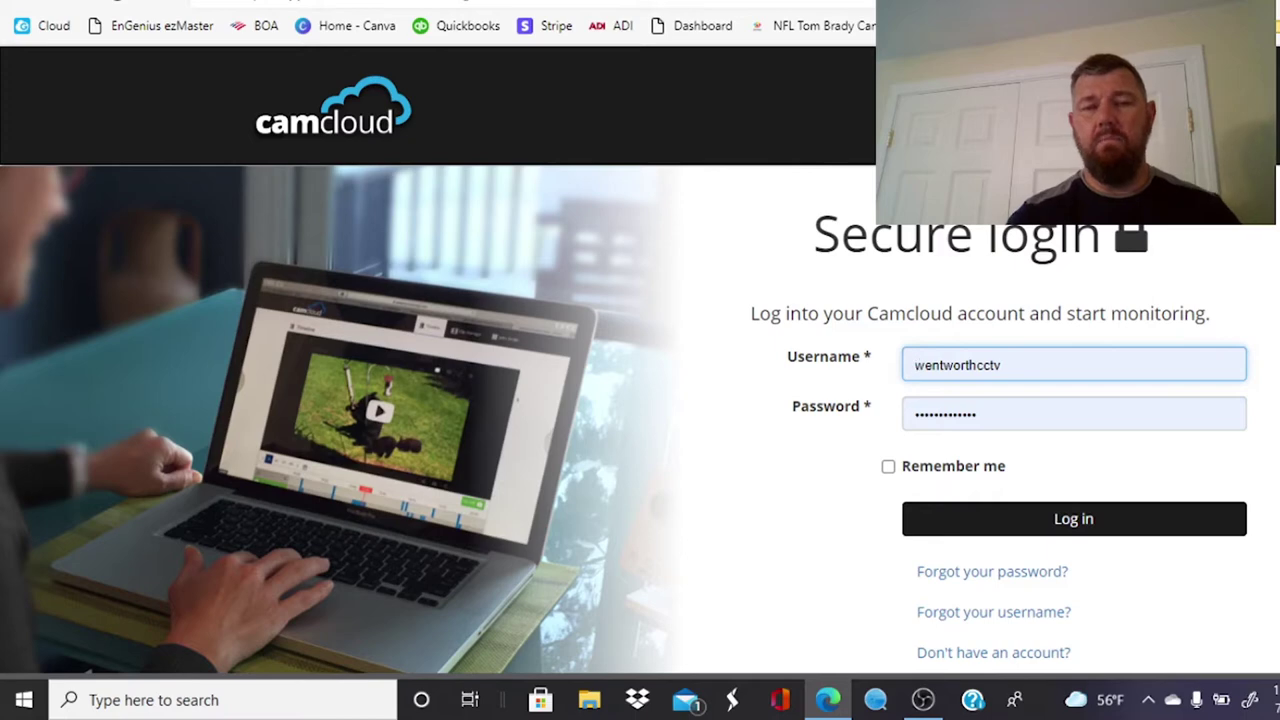
scroll(1214, 580, "down", 2)
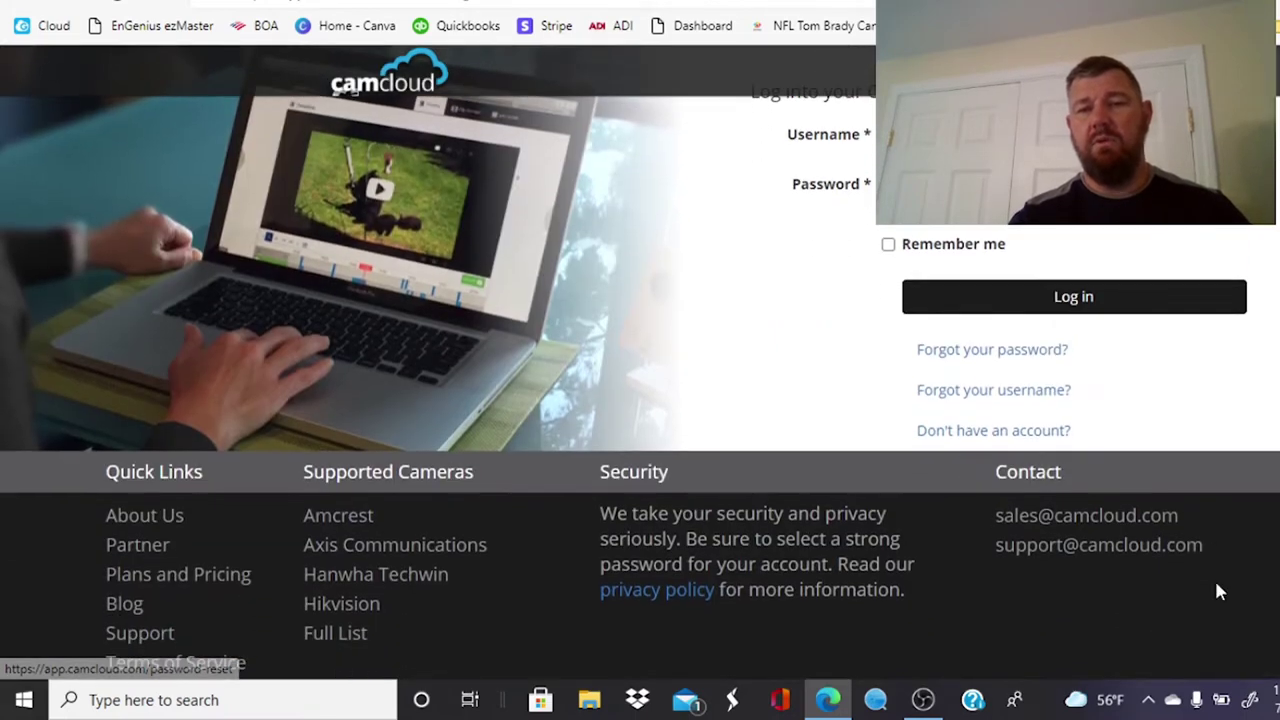
scroll(1274, 414, "up", 1)
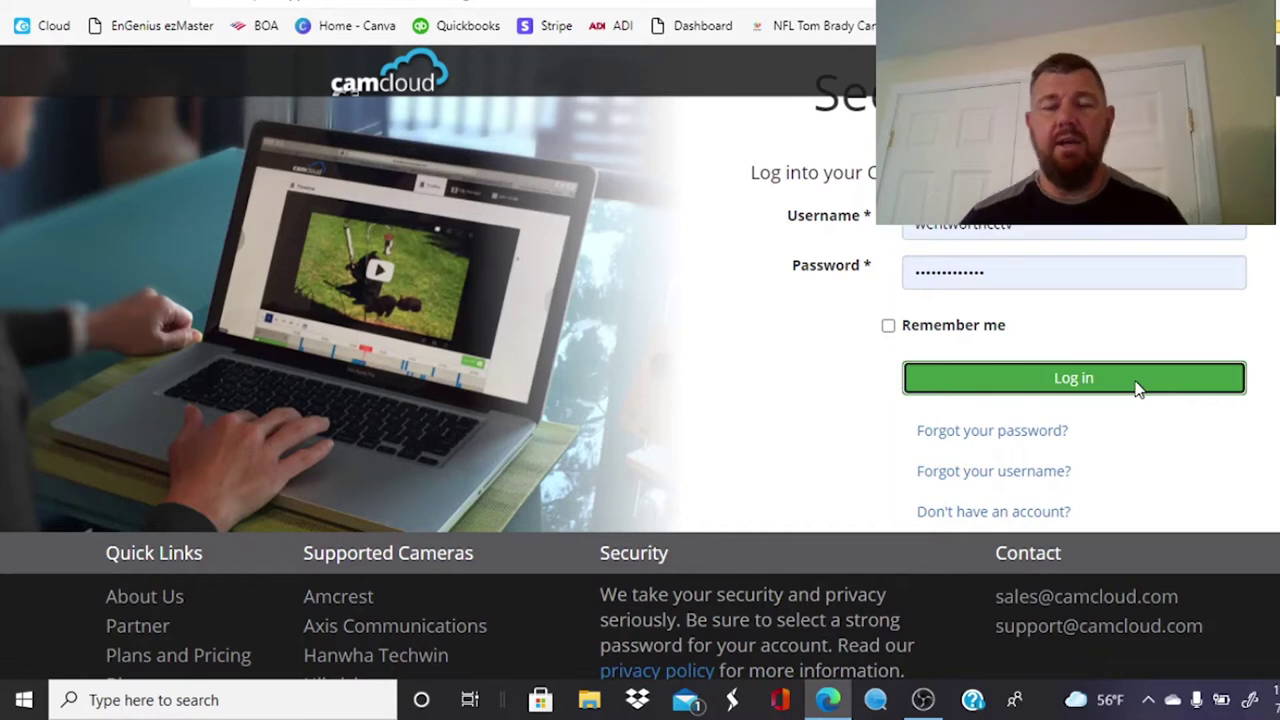
left_click(1136, 386)
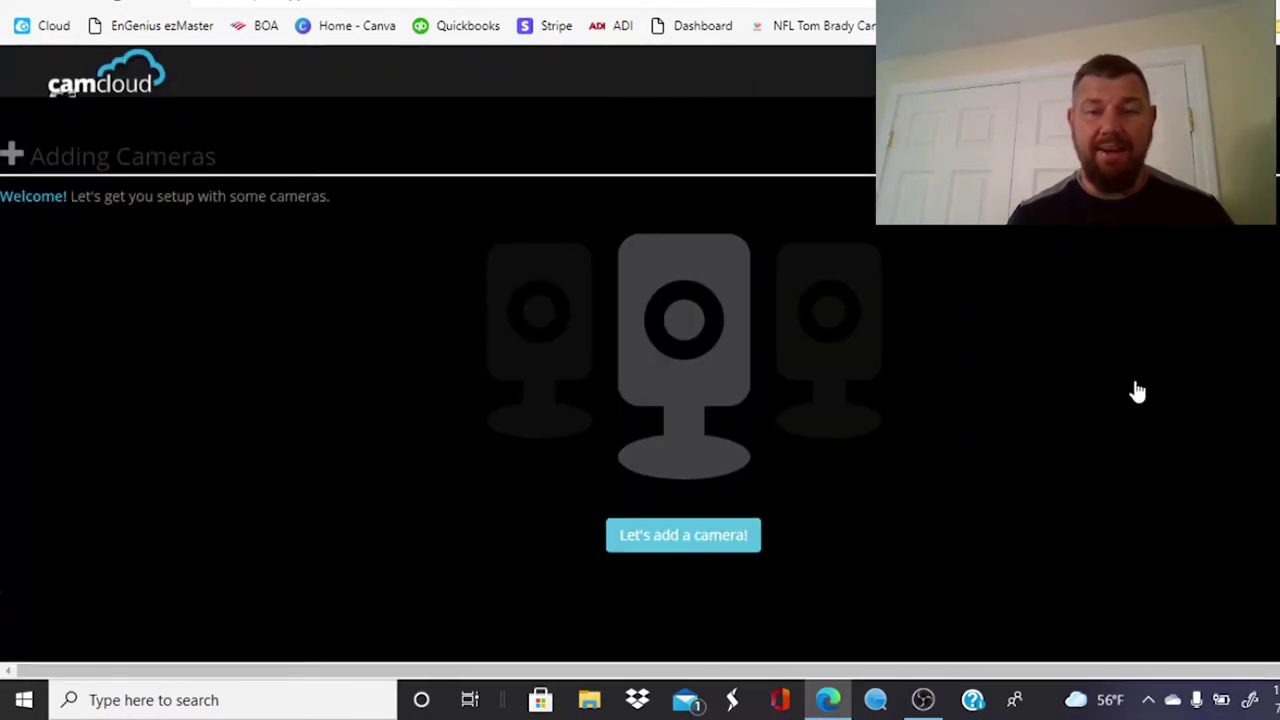
scroll(1011, 428, "down", 2)
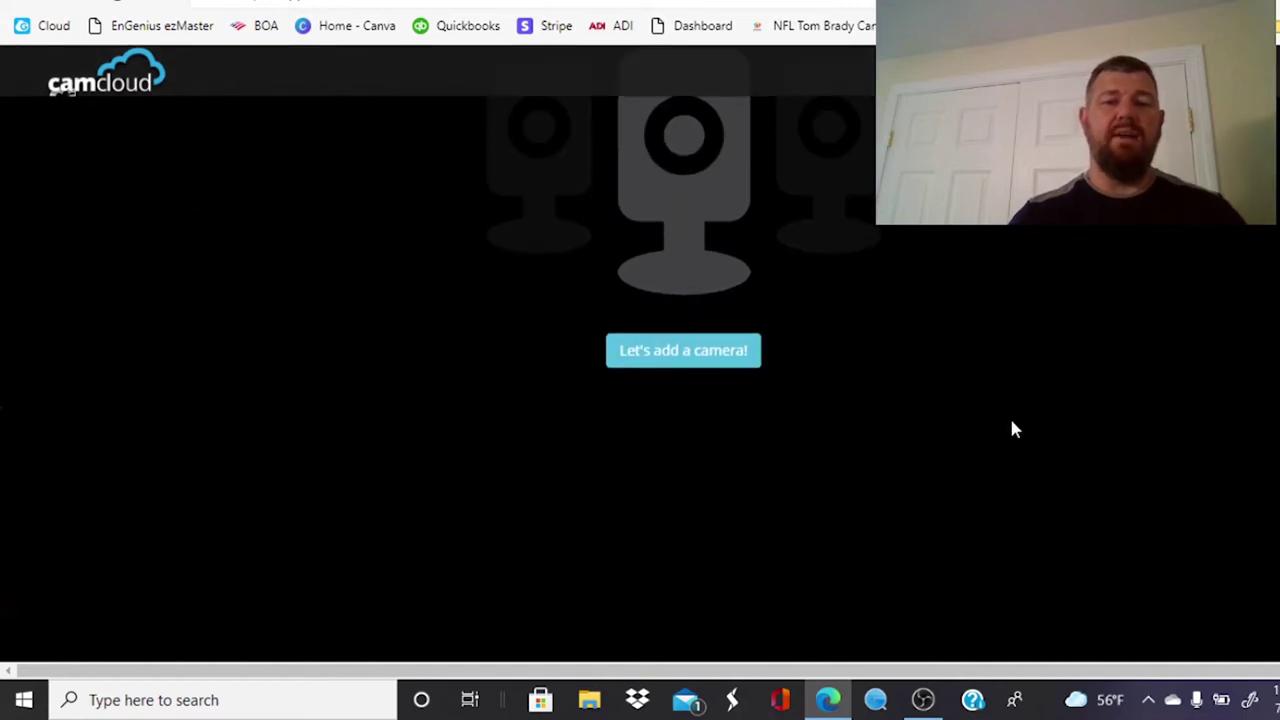
left_click(722, 358)
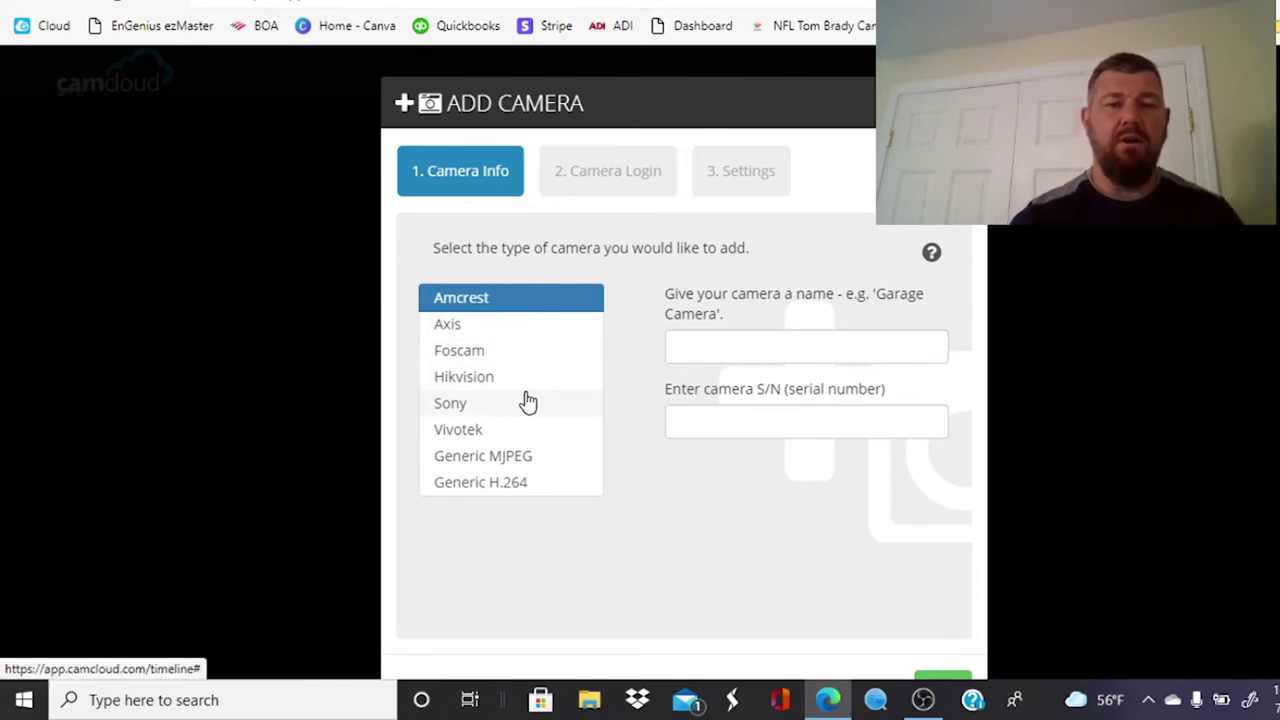
Step: Choose Hikvision as the camera type, name it 'Demo Camera', and continue to Network
left_click(476, 384)
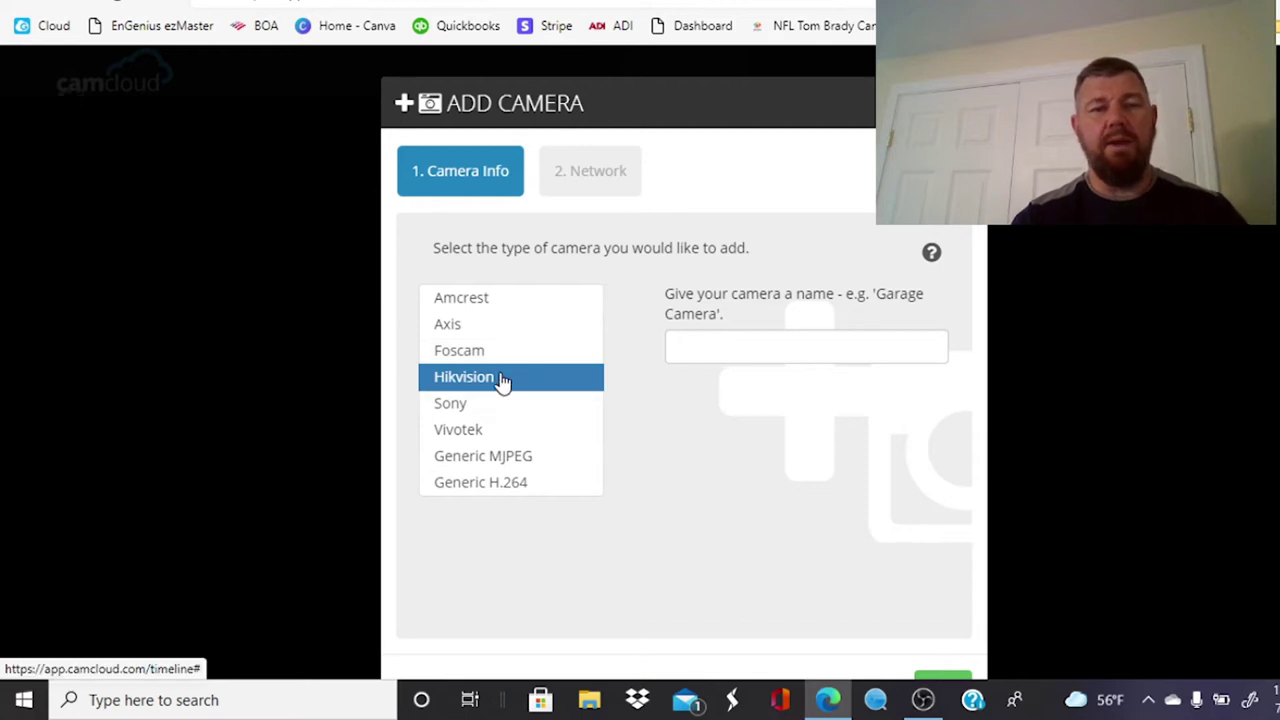
left_click(714, 344)
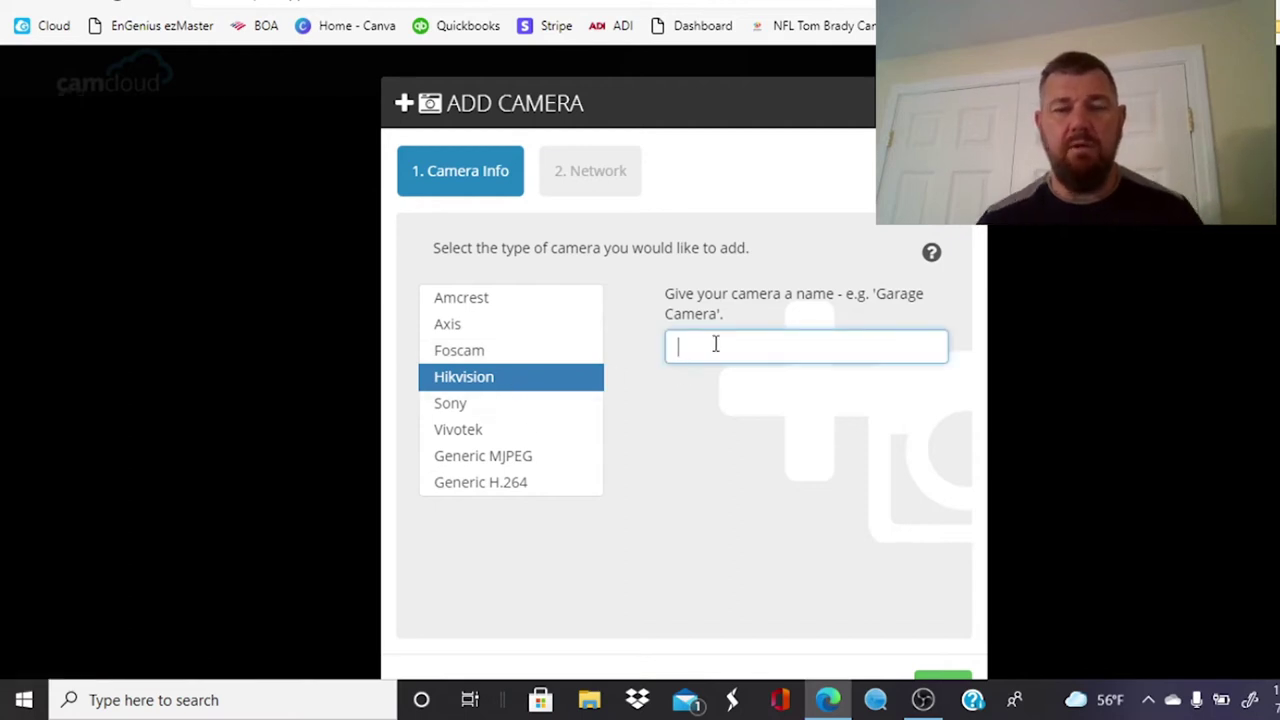
type("D")
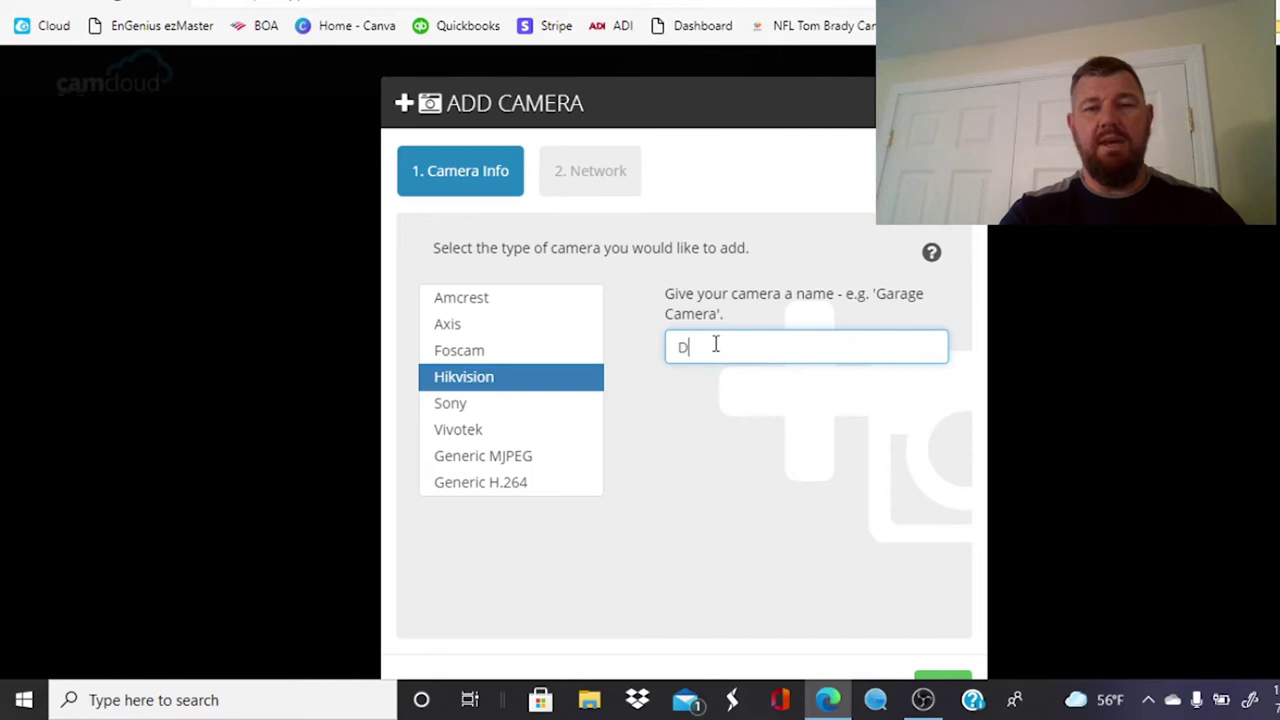
type("emo Camera")
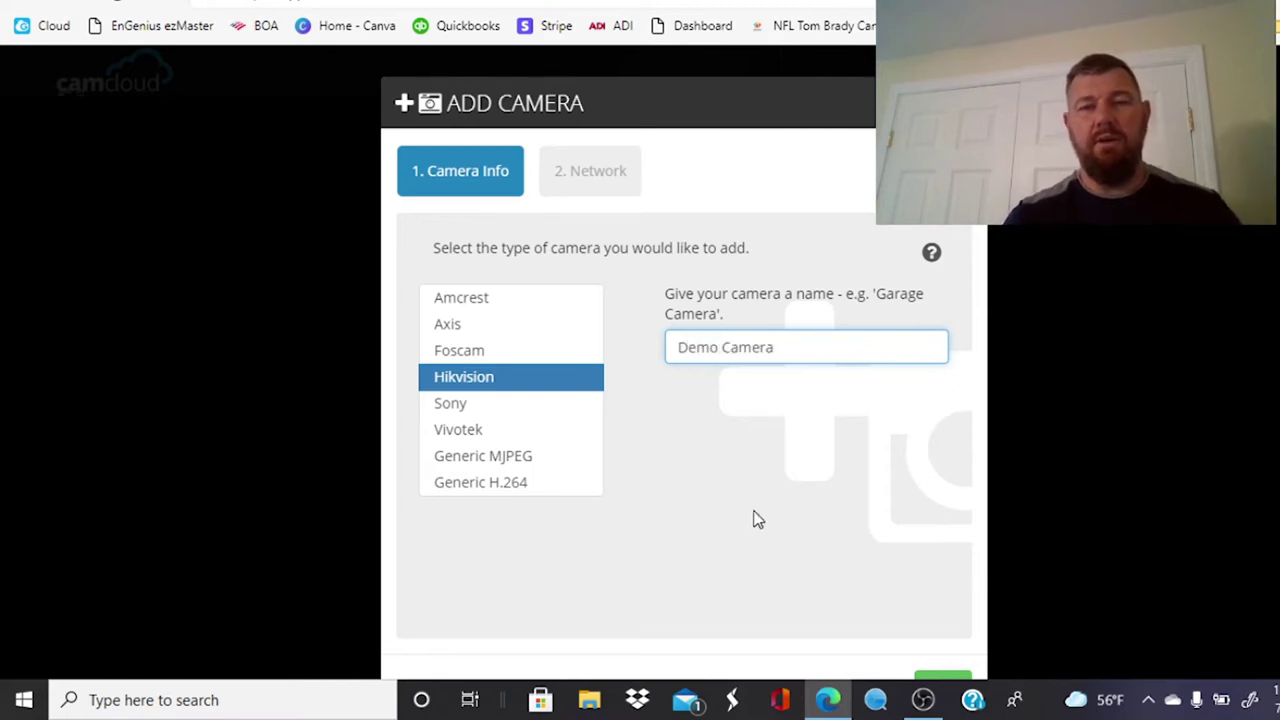
scroll(770, 530, "down", 1)
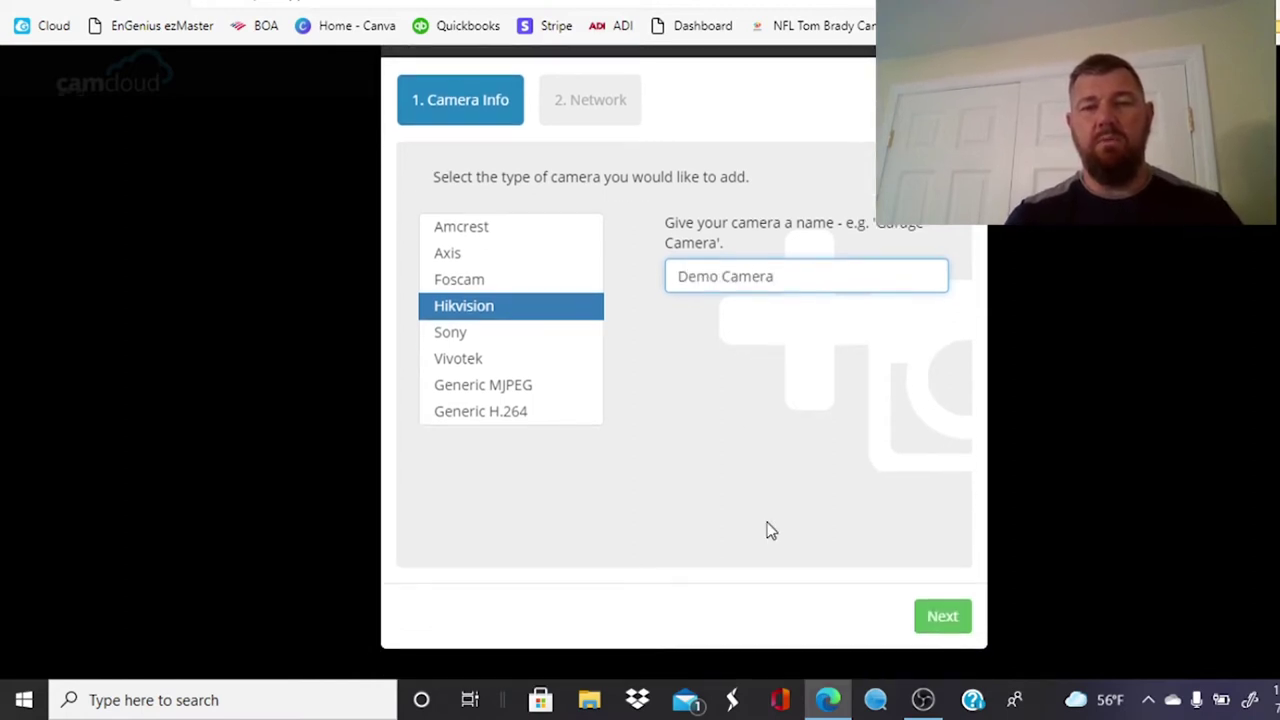
left_click(943, 612)
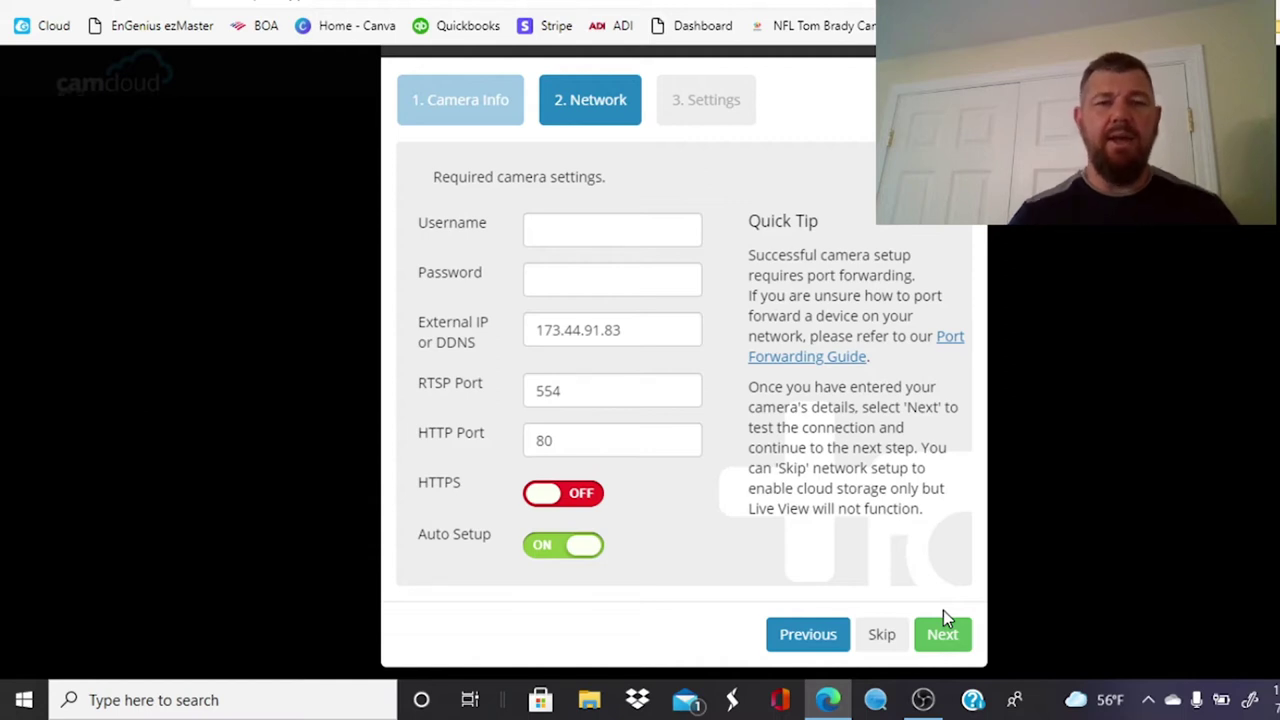
left_click(669, 334)
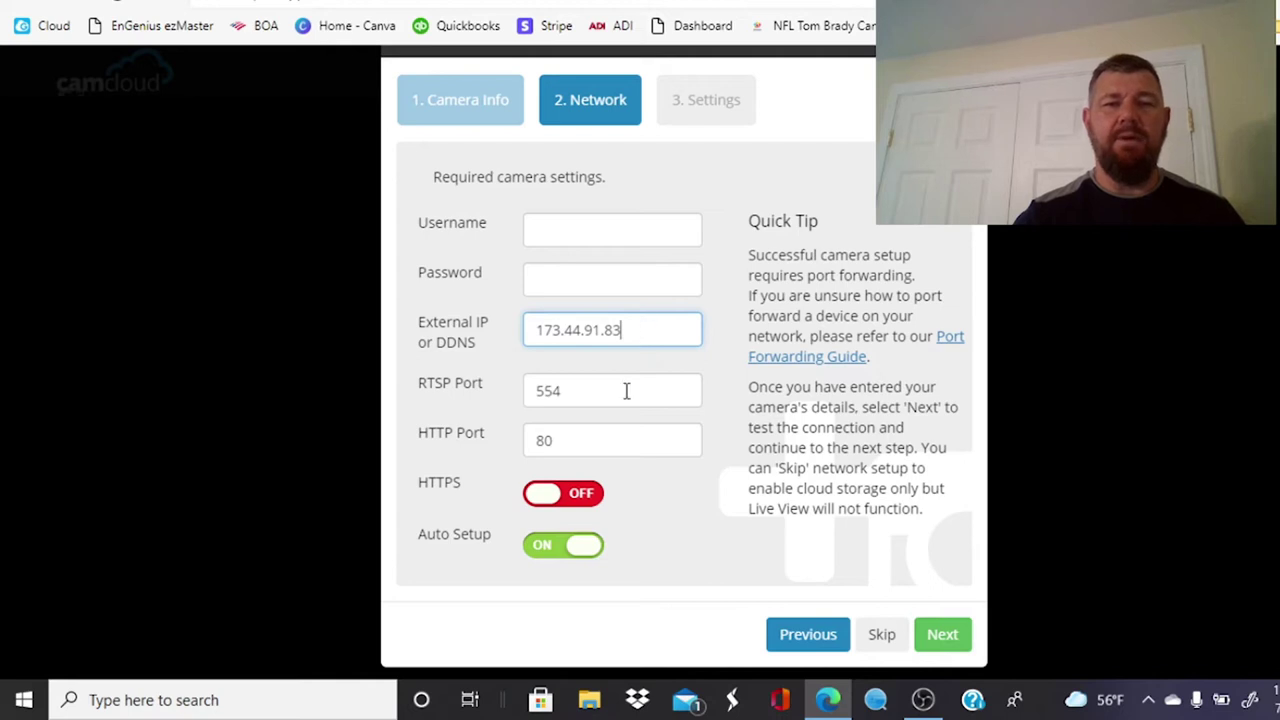
left_click(583, 392)
left_click(579, 422)
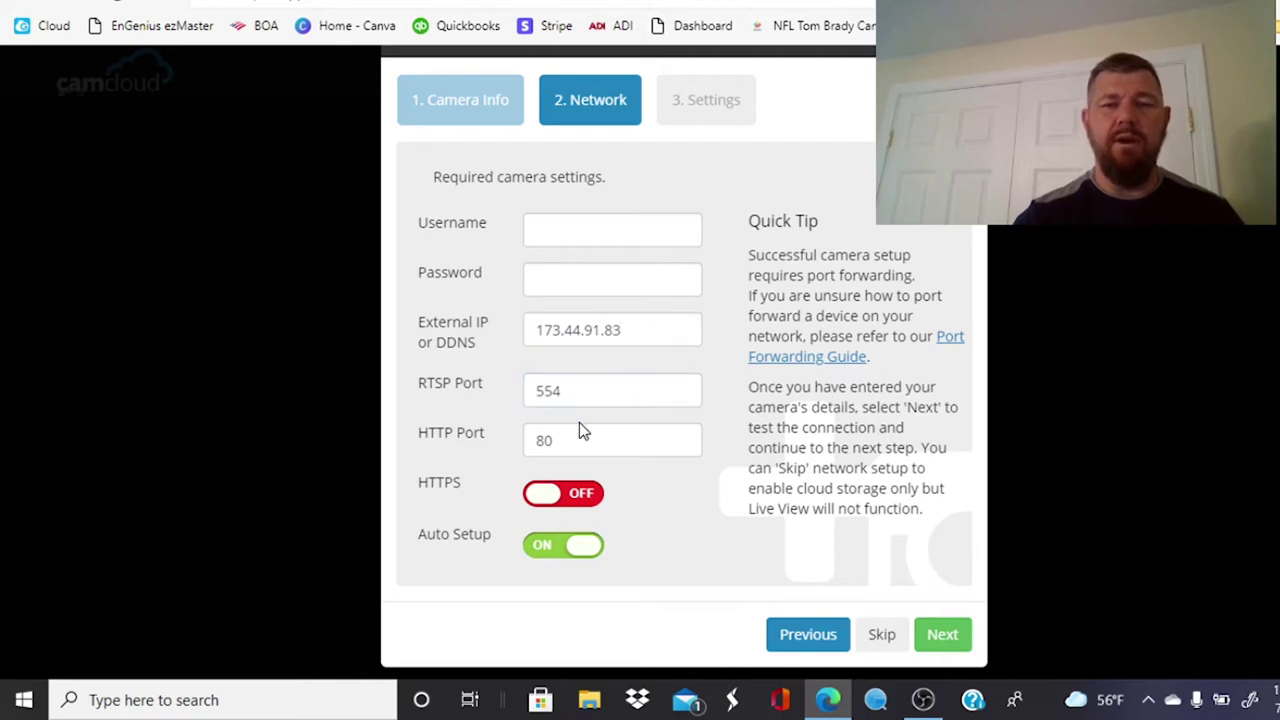
left_click(583, 441)
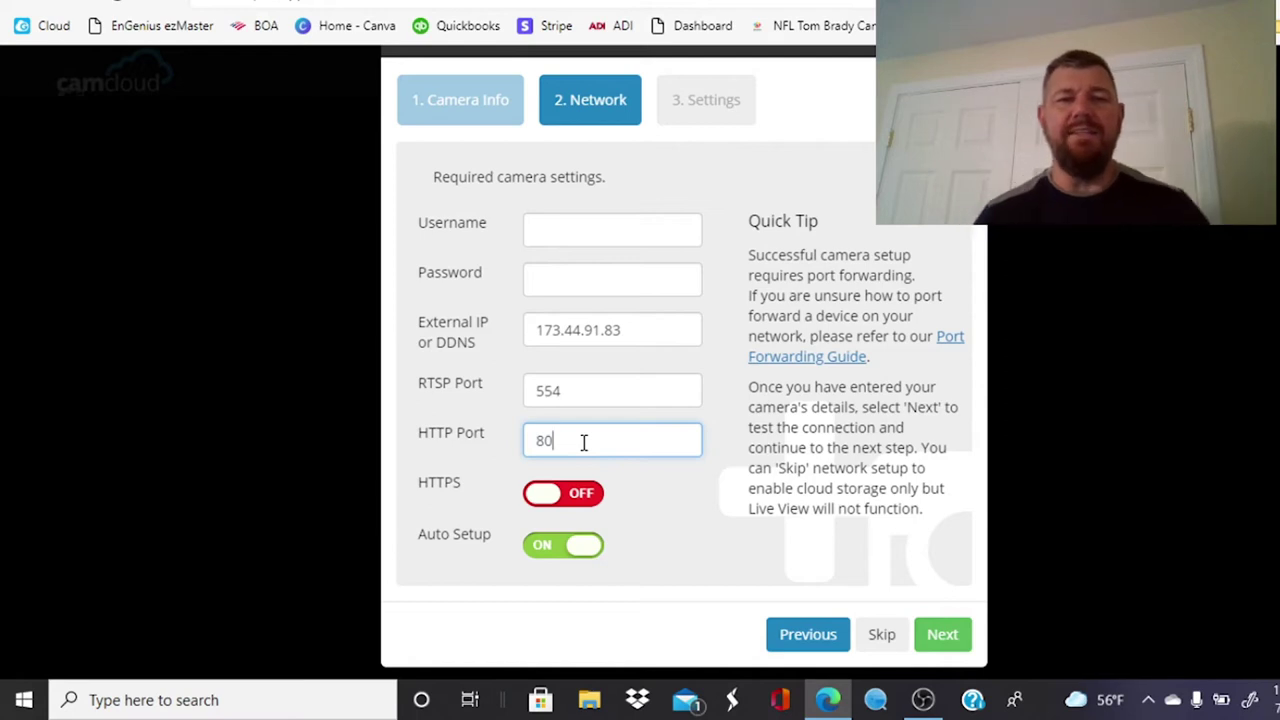
left_click(580, 223)
left_click(584, 276)
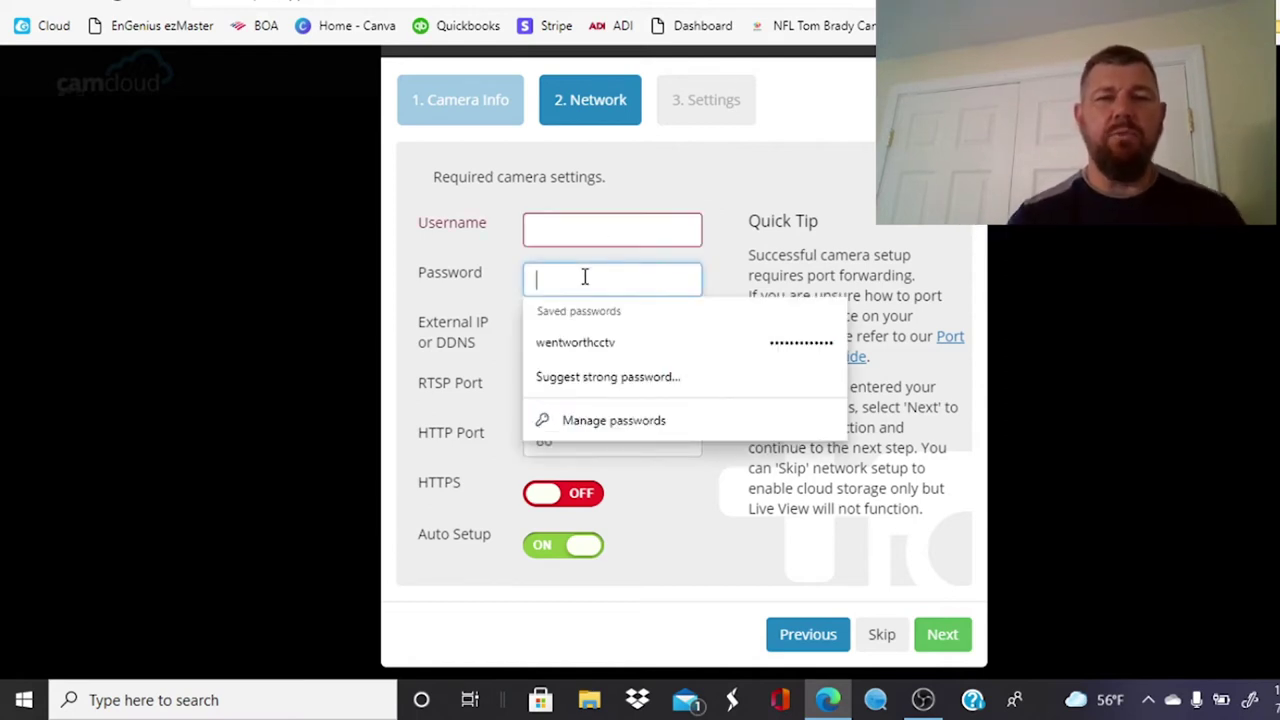
left_click(701, 192)
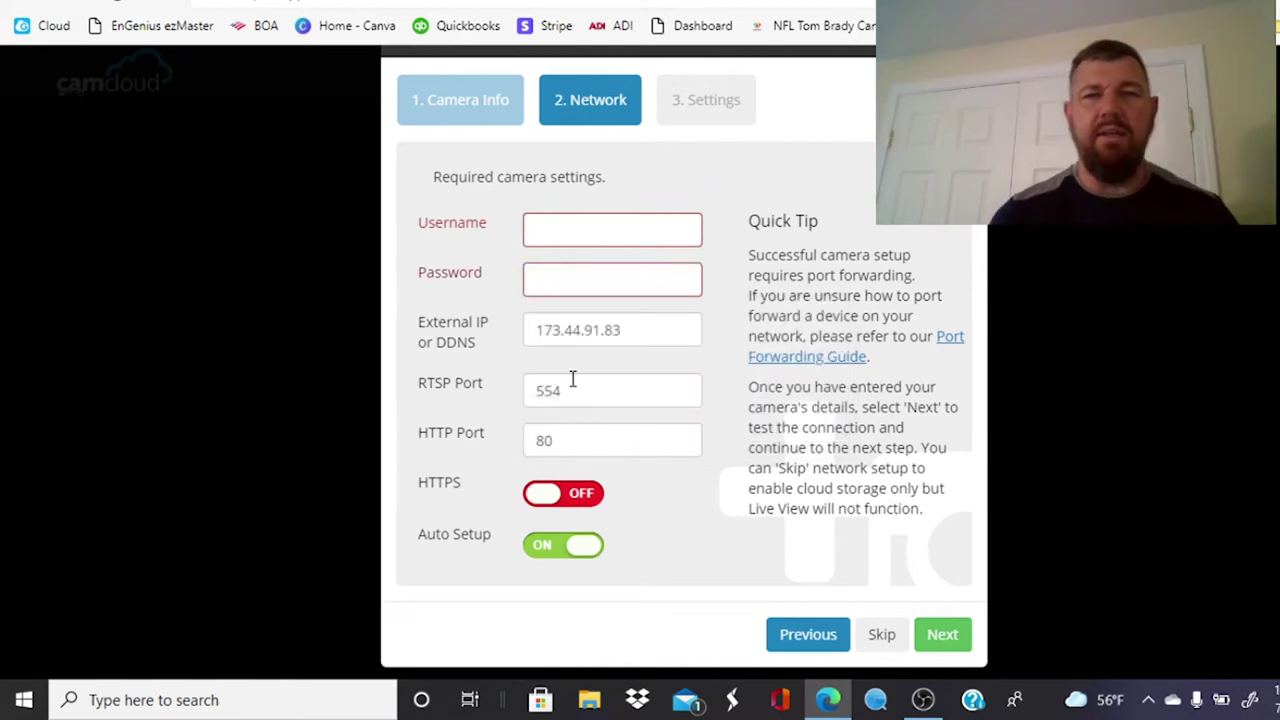
key("alt+Tab")
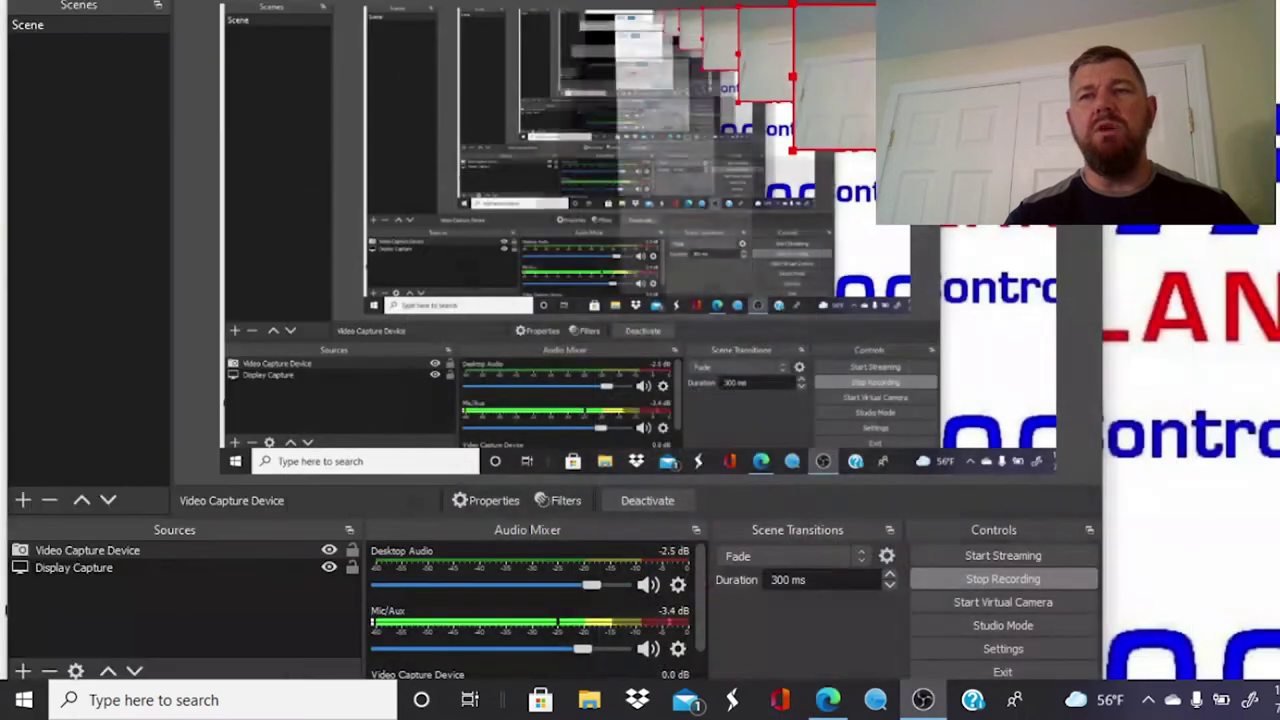
Step: Show the desktop and search Windows for 'sadp'
key("super+d")
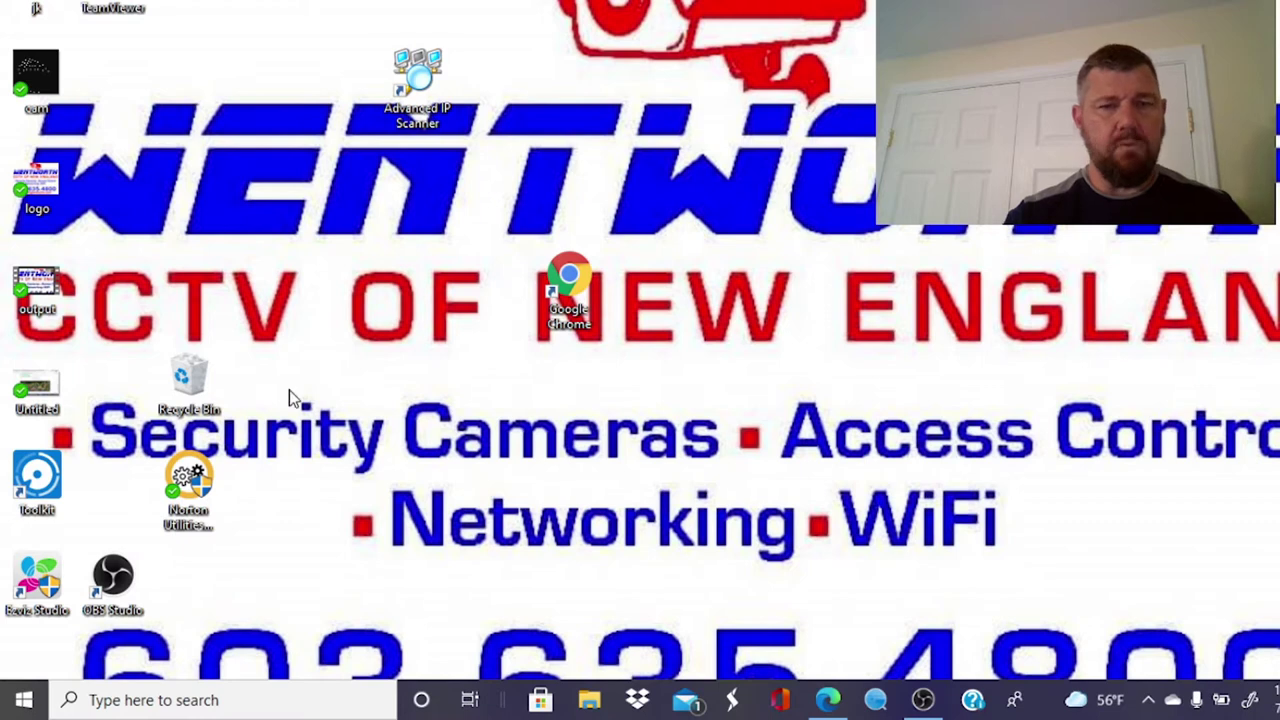
left_click(217, 700)
type("sadp")
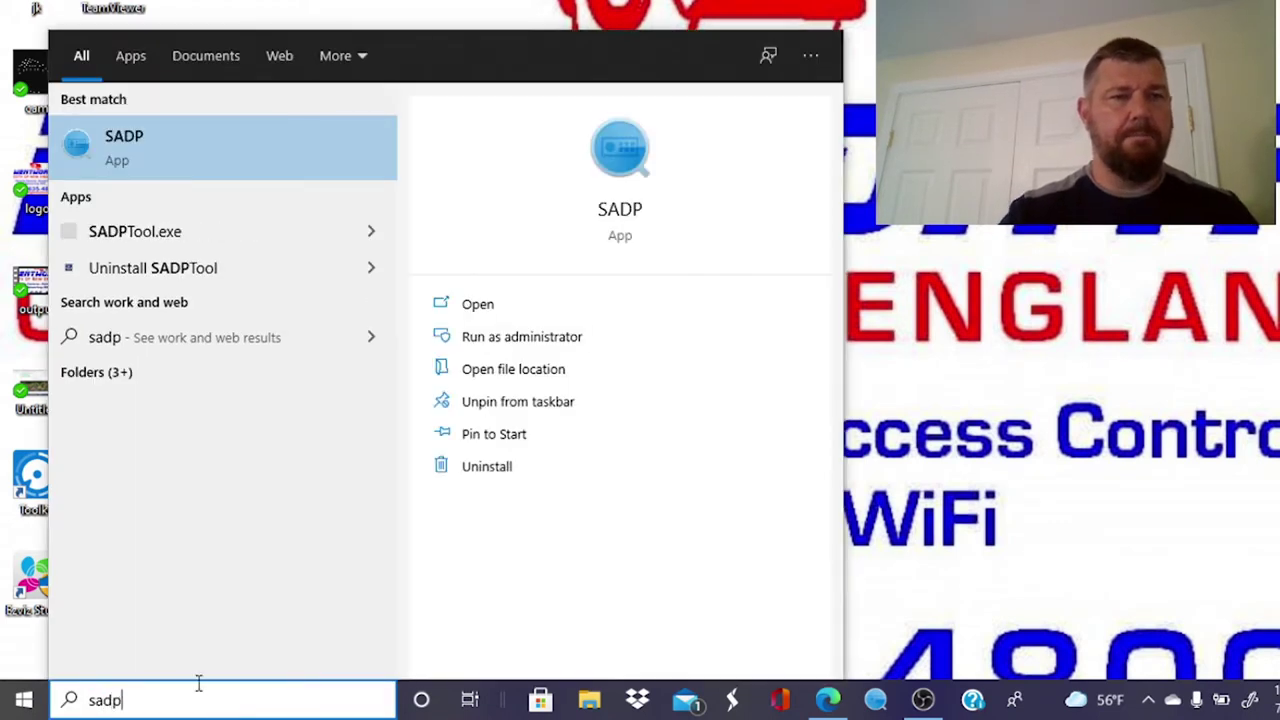
Step: Launch SADP without upgrading, select the ECI-D12F2 camera at 192.168.0.21, and search for 'exp'
left_click(193, 149)
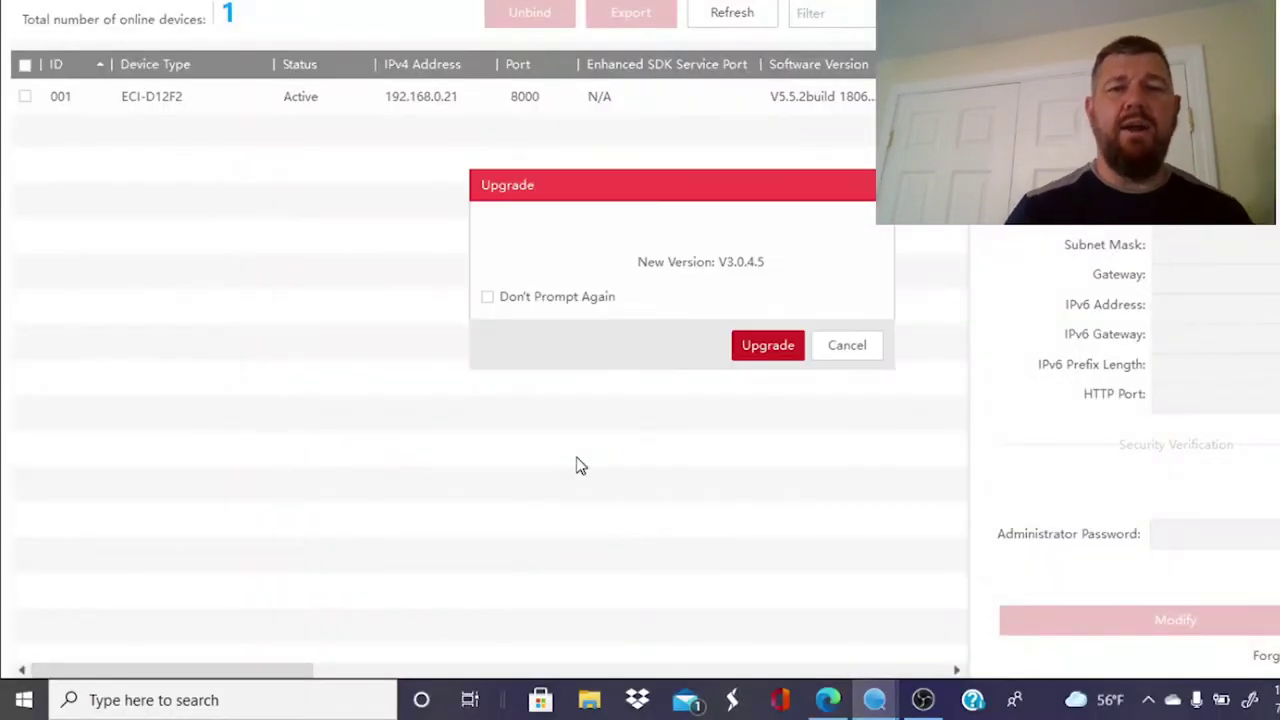
left_click(850, 350)
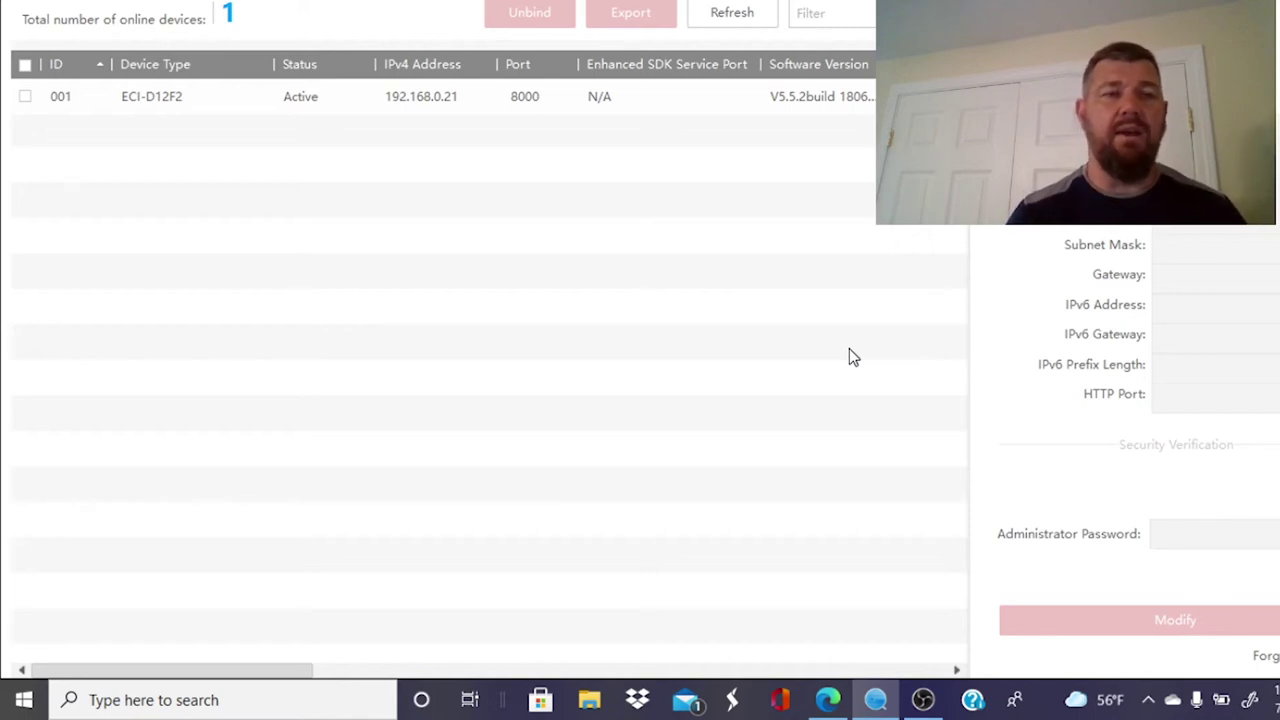
left_click(350, 104)
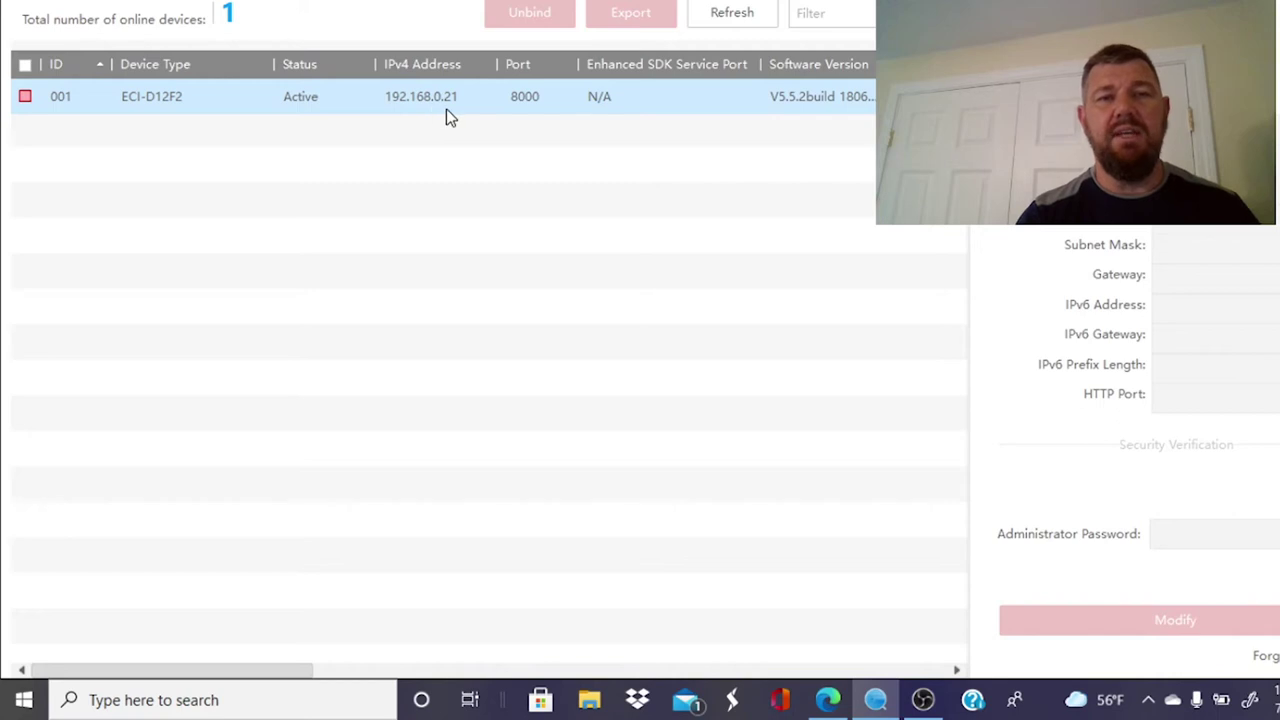
left_click(294, 700)
type("exp")
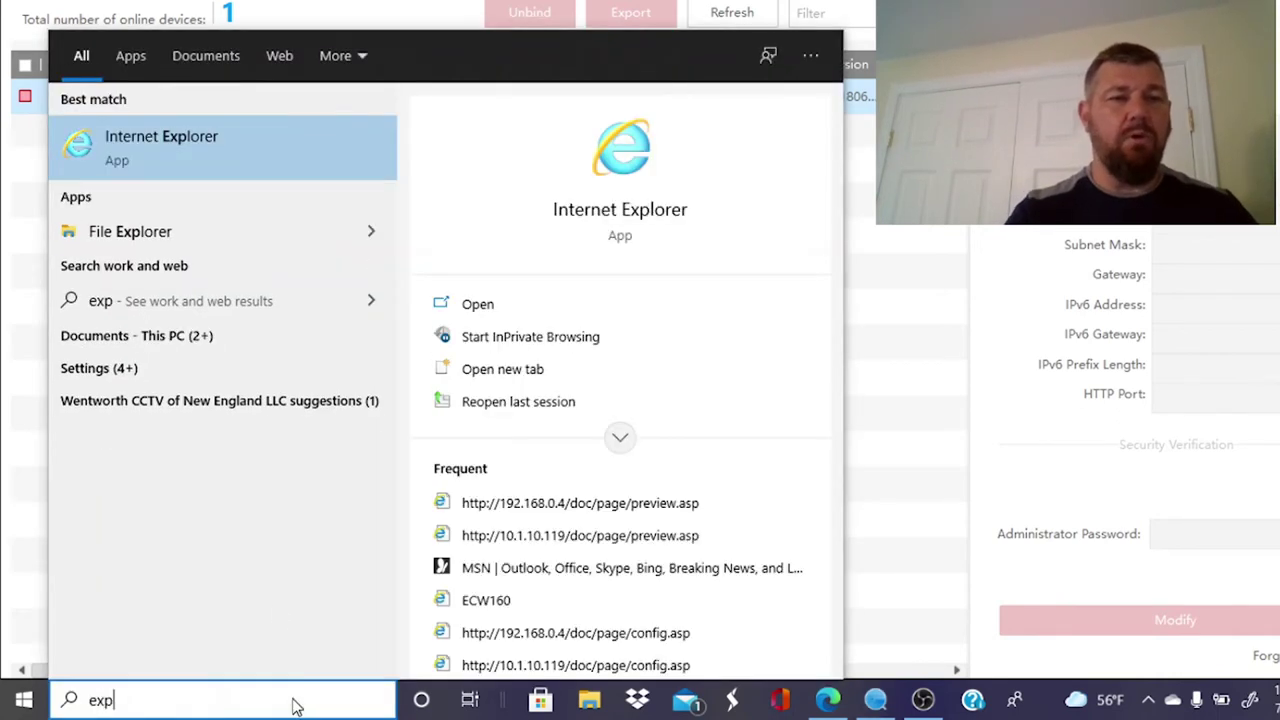
Step: Load 192.168.0.21 in Internet Explorer and log in to the camera as admin
left_click(180, 157)
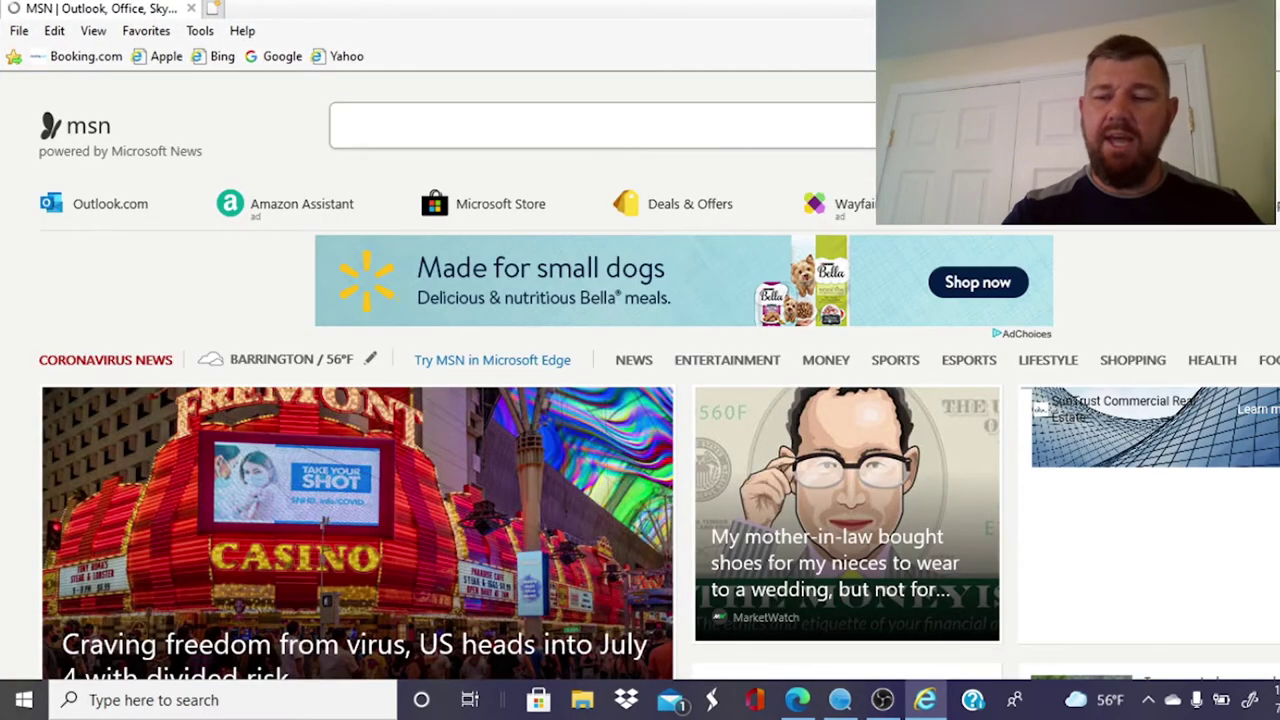
type("192.168.0.")
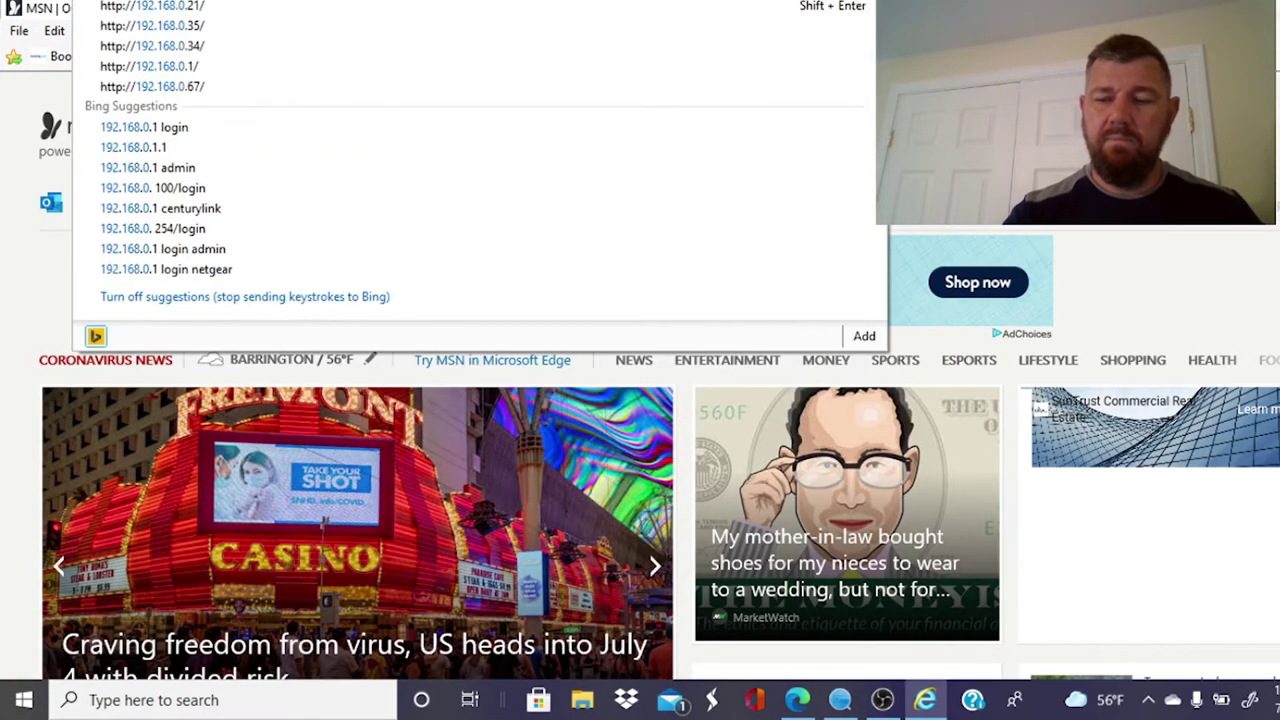
type("21")
key("Return")
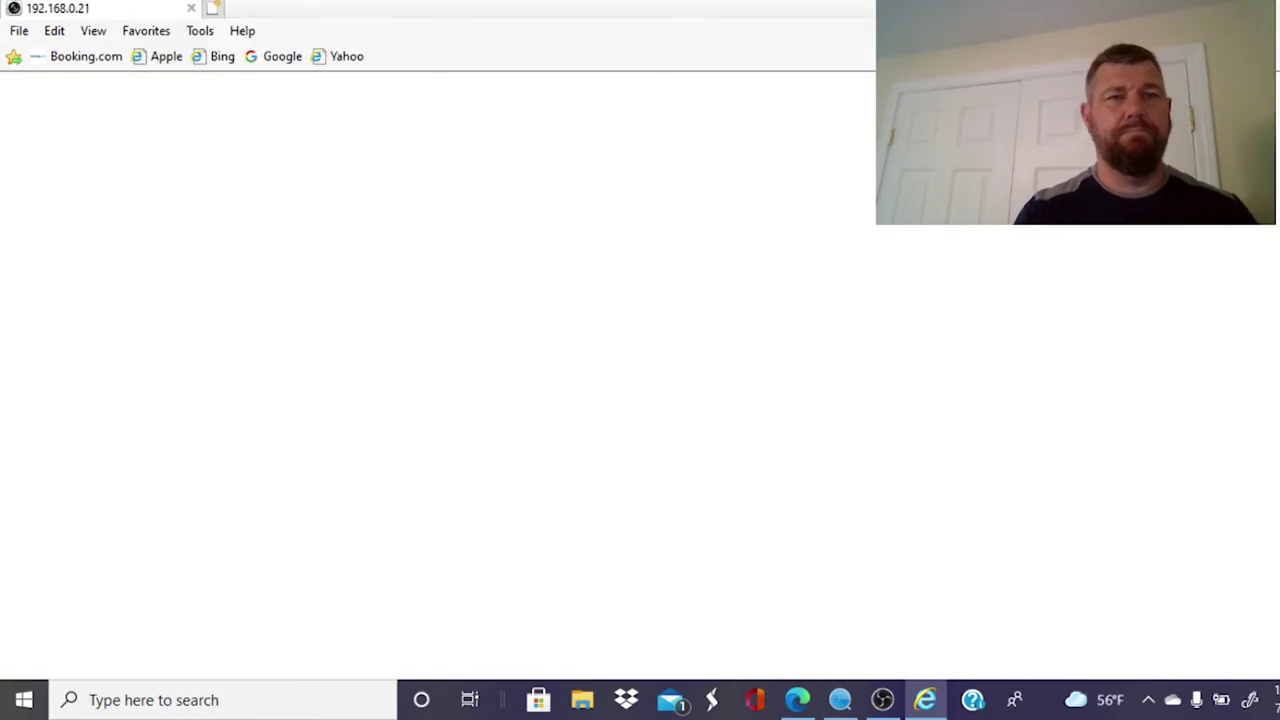
type("admin")
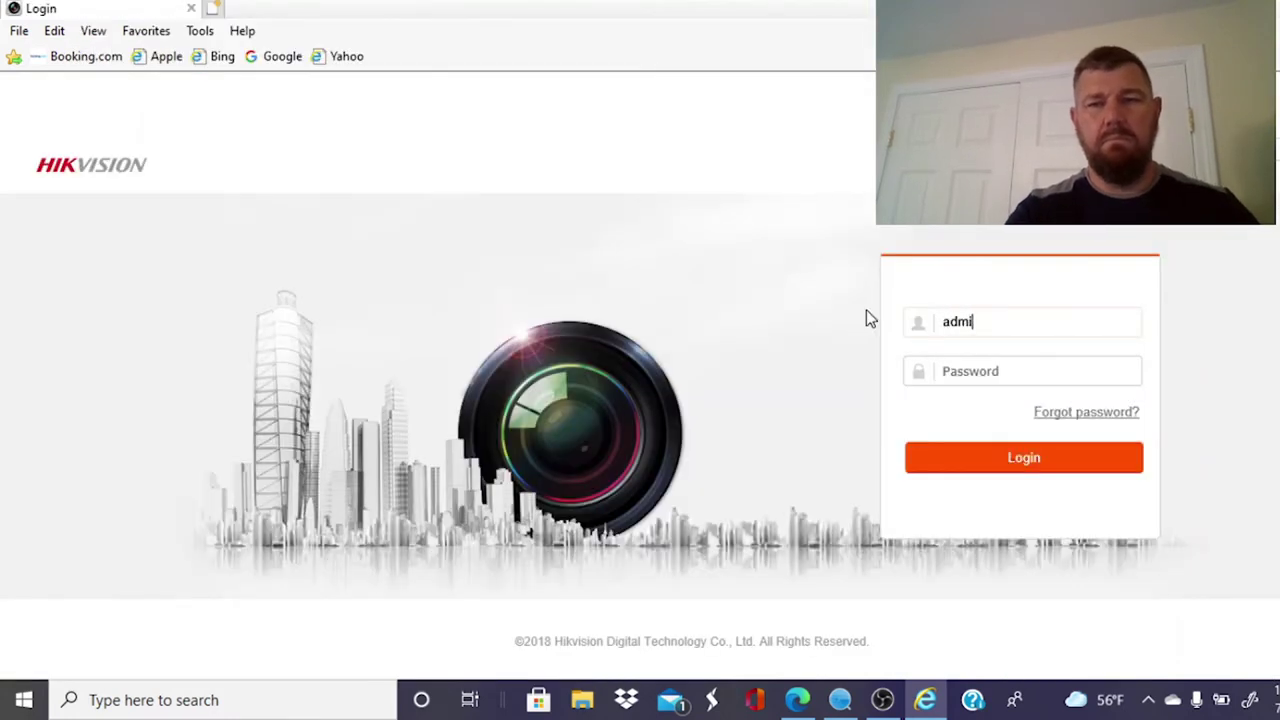
key("Tab")
type("****")
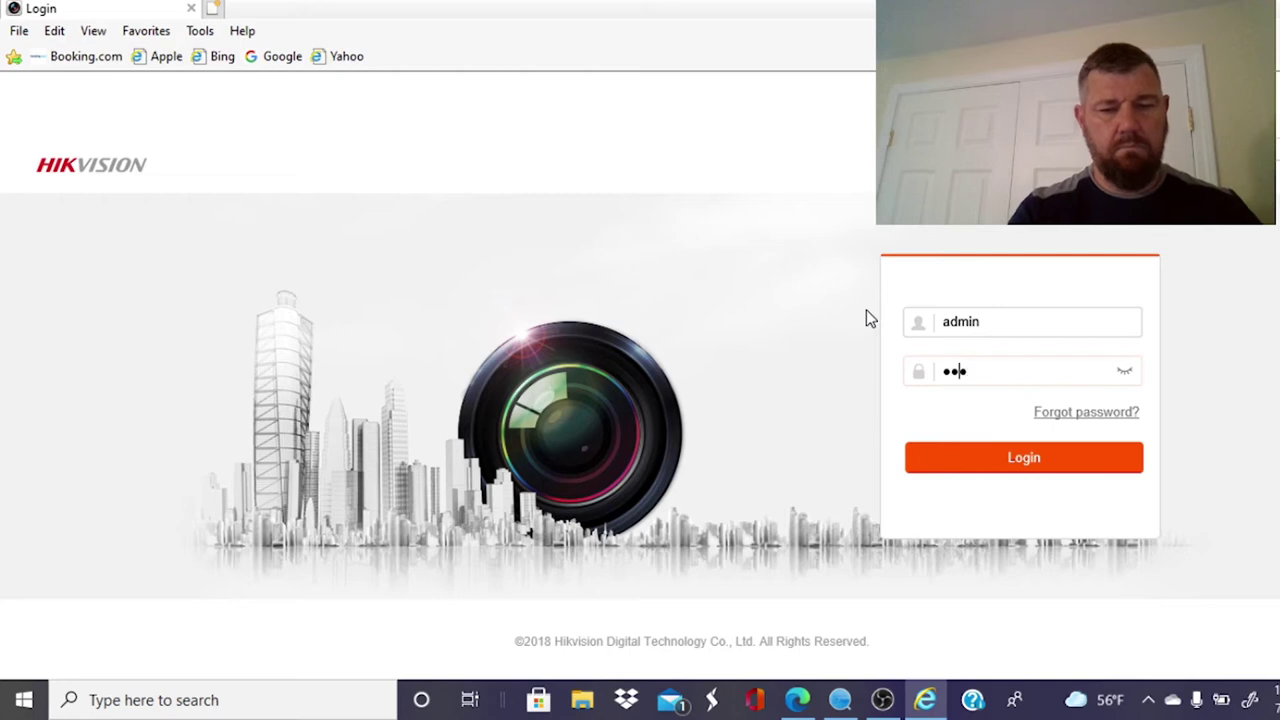
type("****")
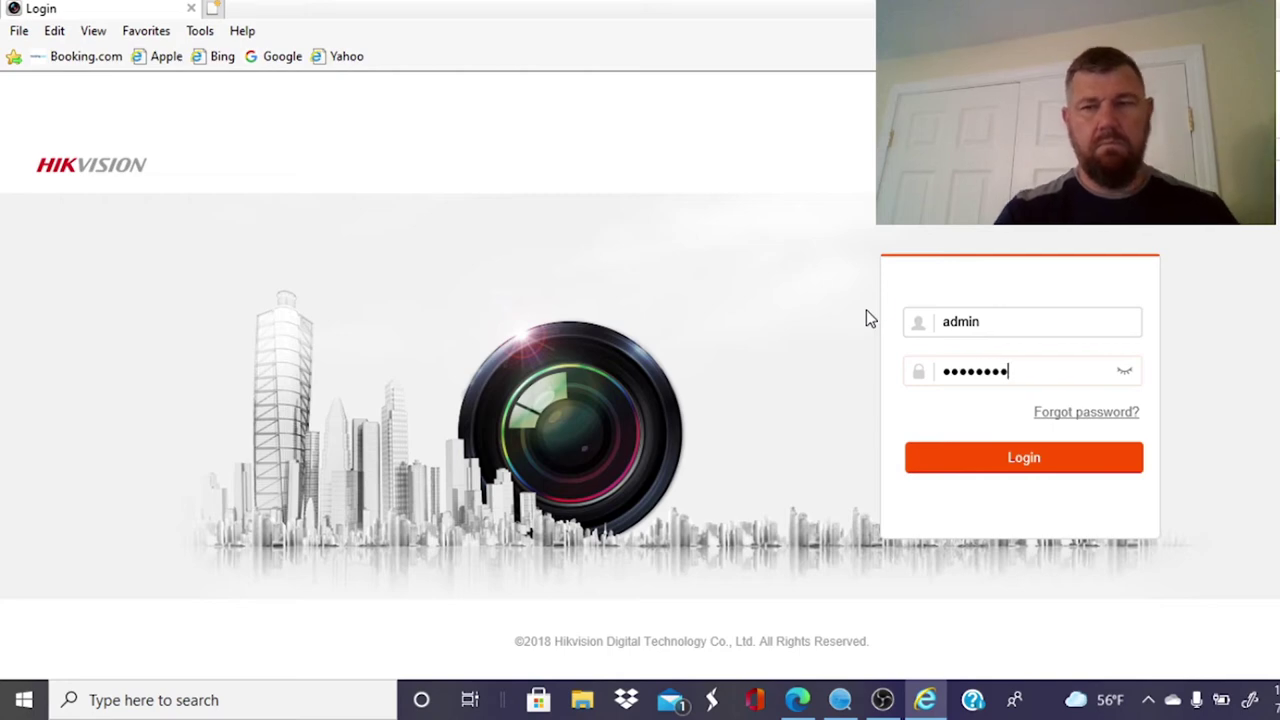
left_click(946, 460)
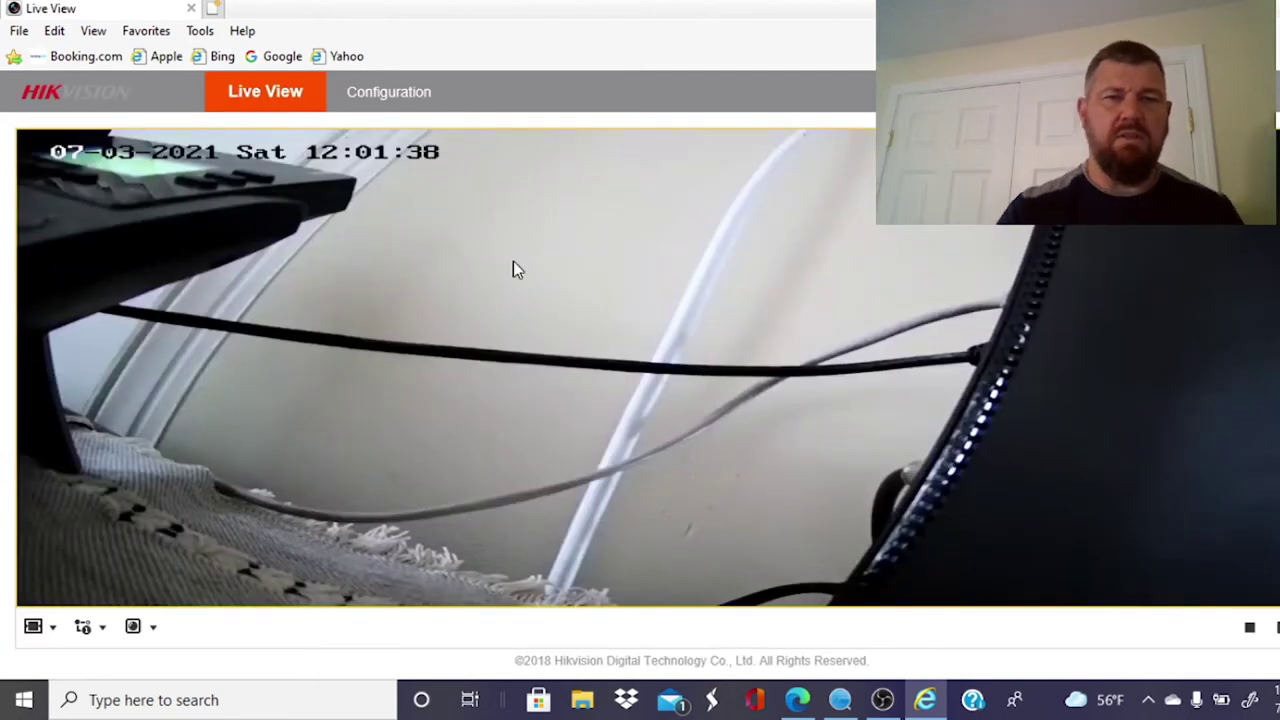
Step: Check the camera's Network Port settings, confirming HTTP port 80 and RTSP port 554
left_click(406, 94)
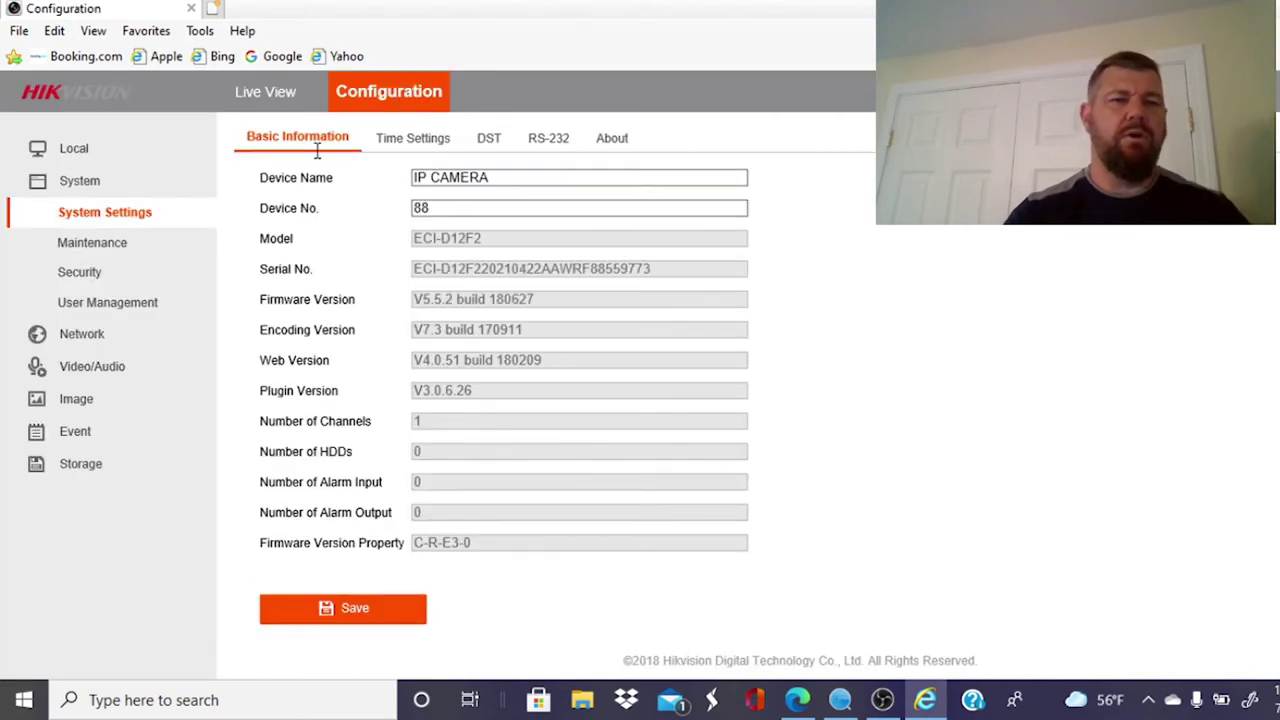
left_click(106, 334)
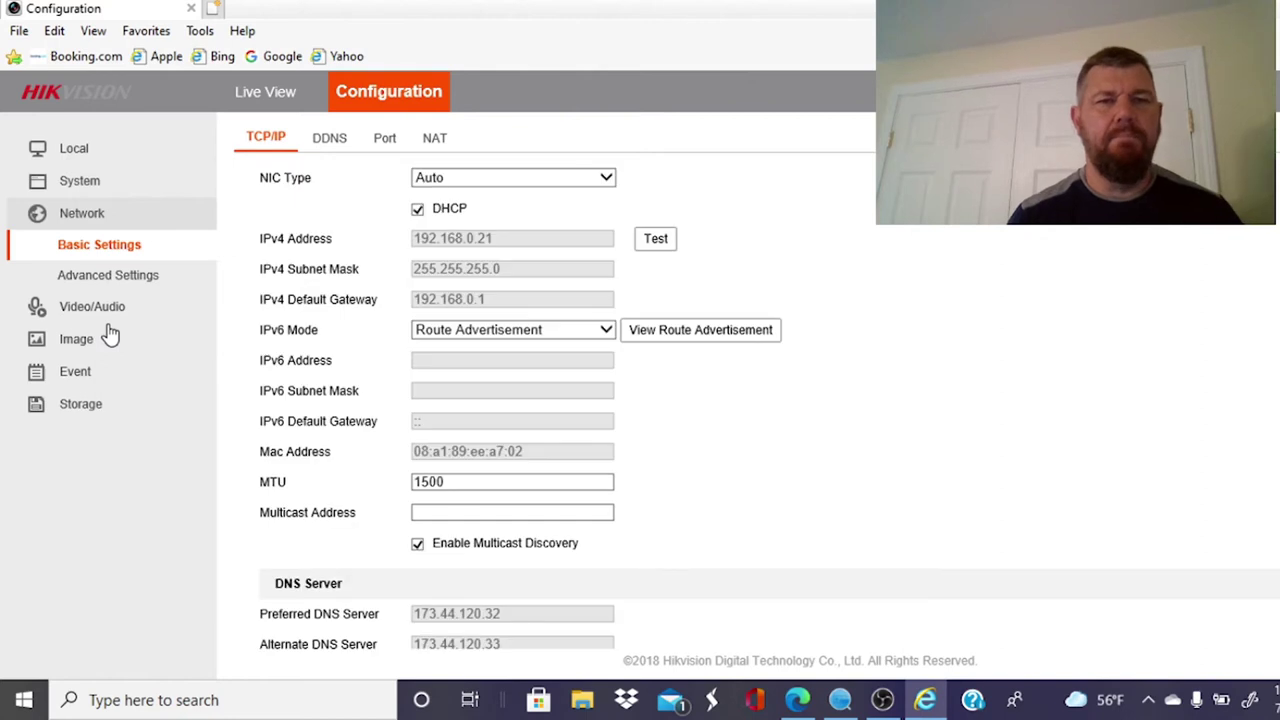
left_click(388, 137)
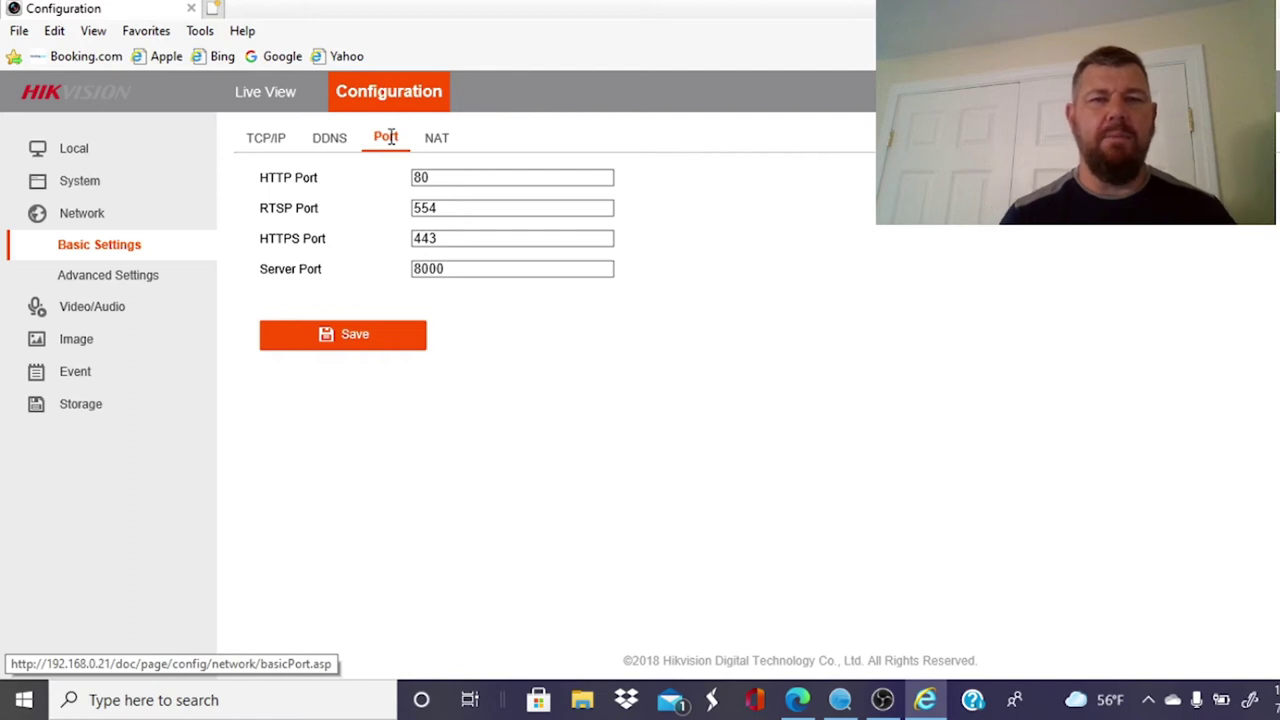
left_click(449, 177)
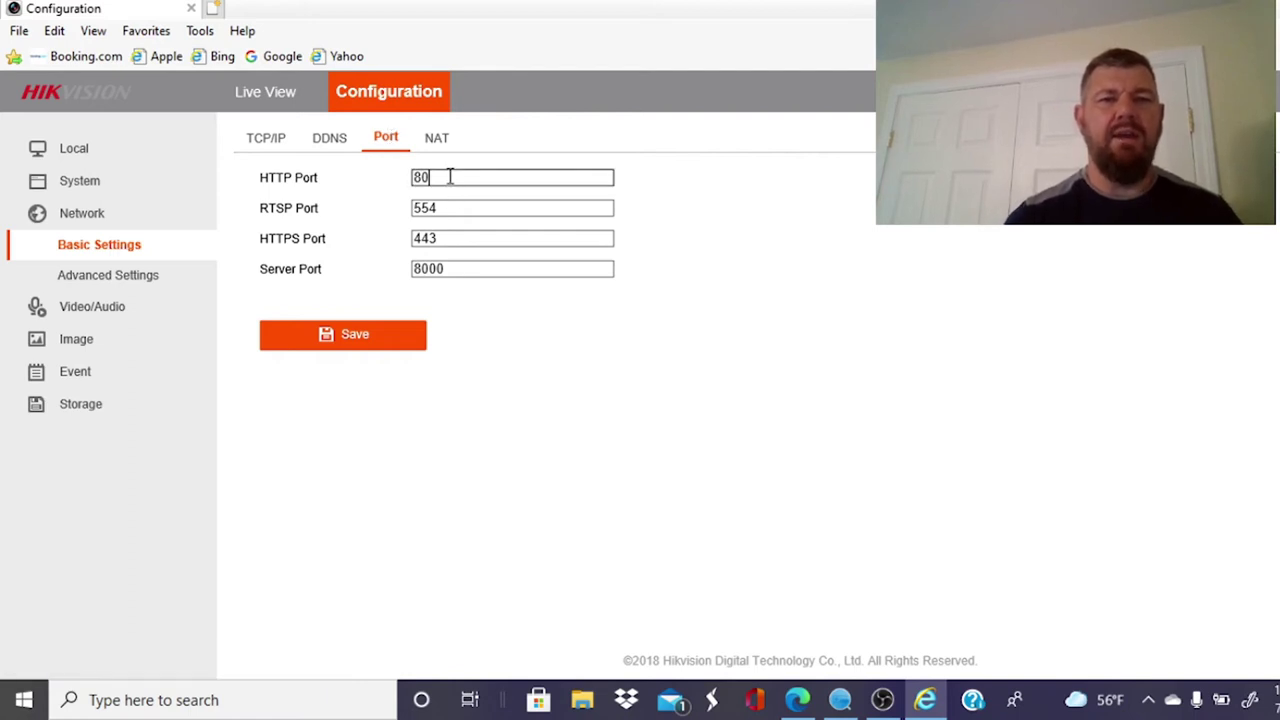
left_click(455, 211)
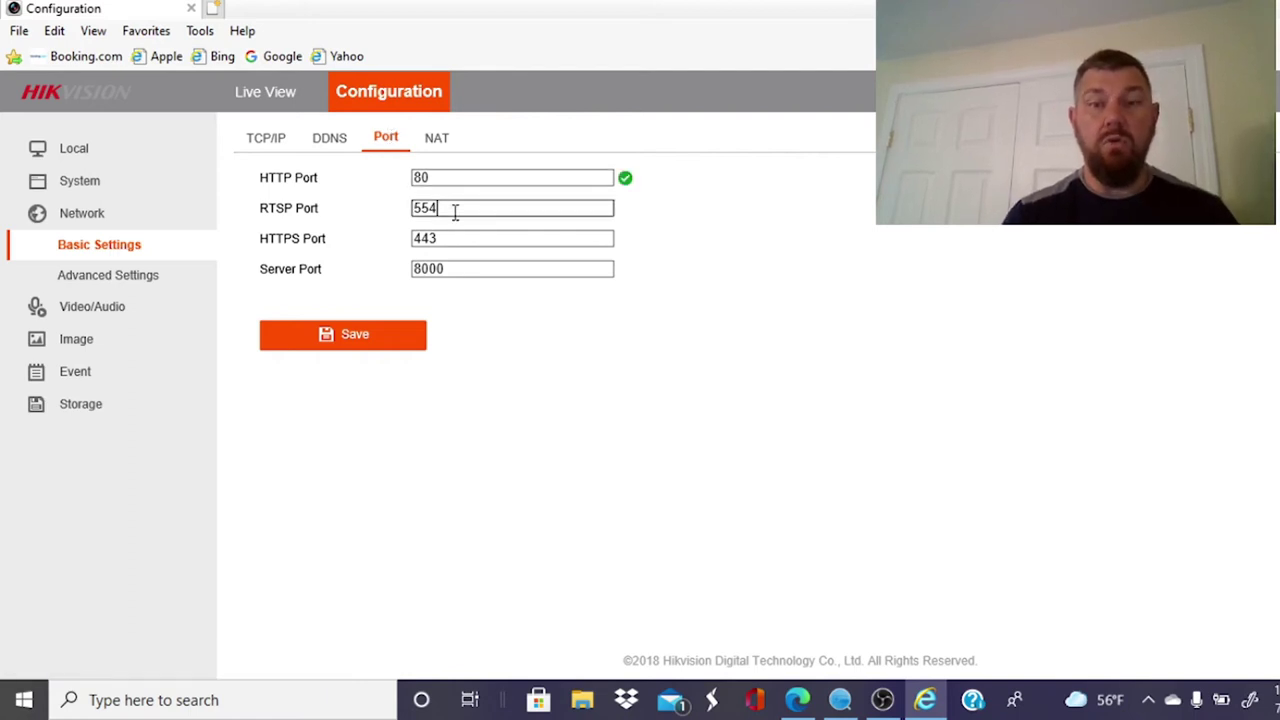
left_click(797, 700)
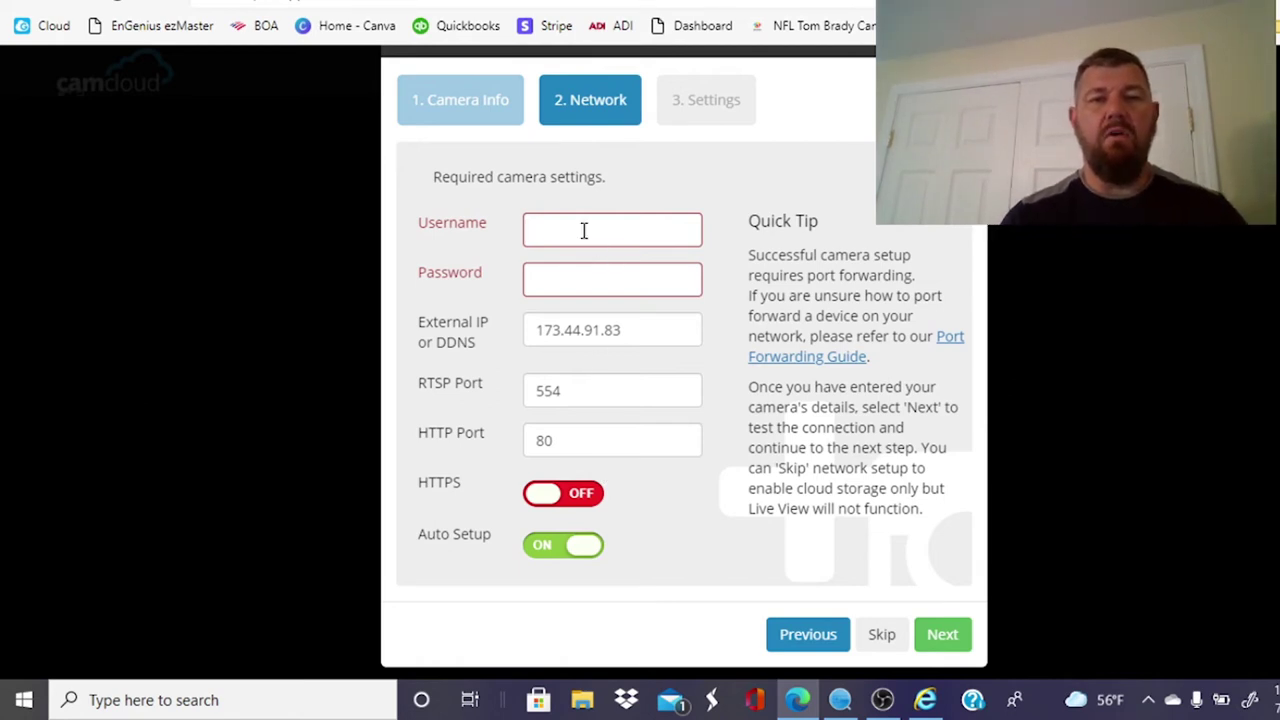
Step: Enter username 'admin' and the camera password on Camcloud's Network step
type("admin")
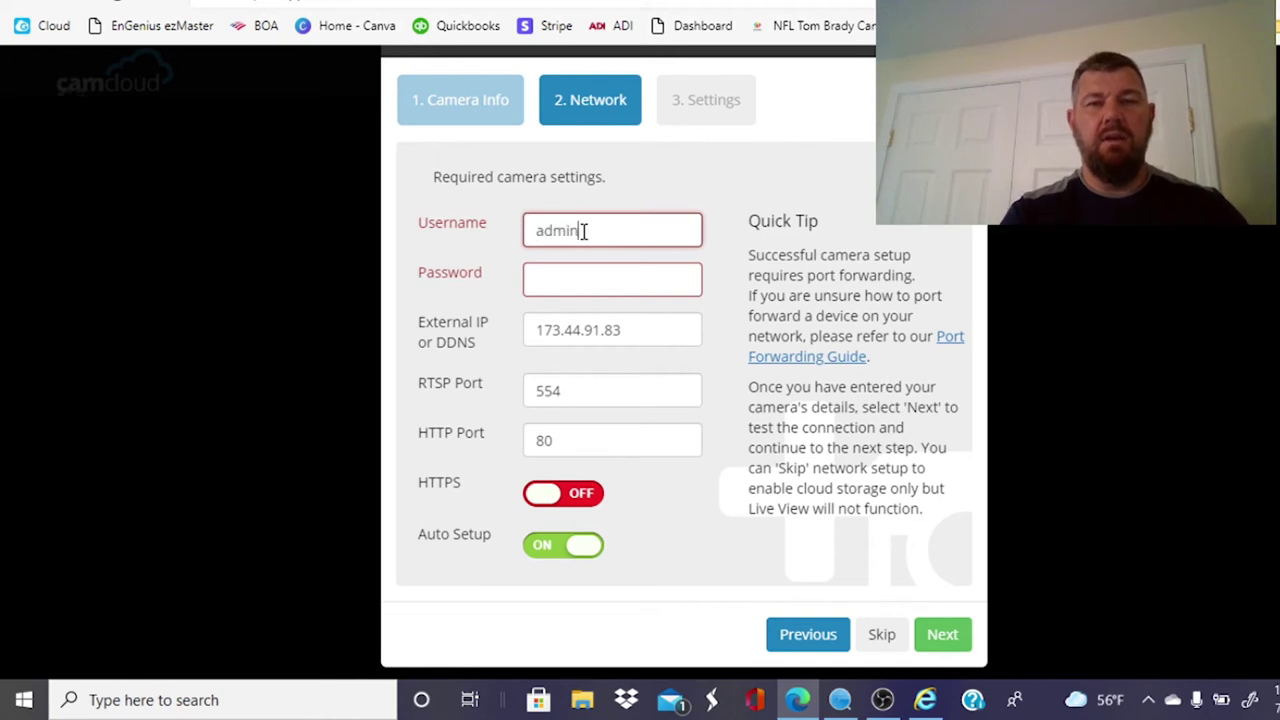
key("Tab")
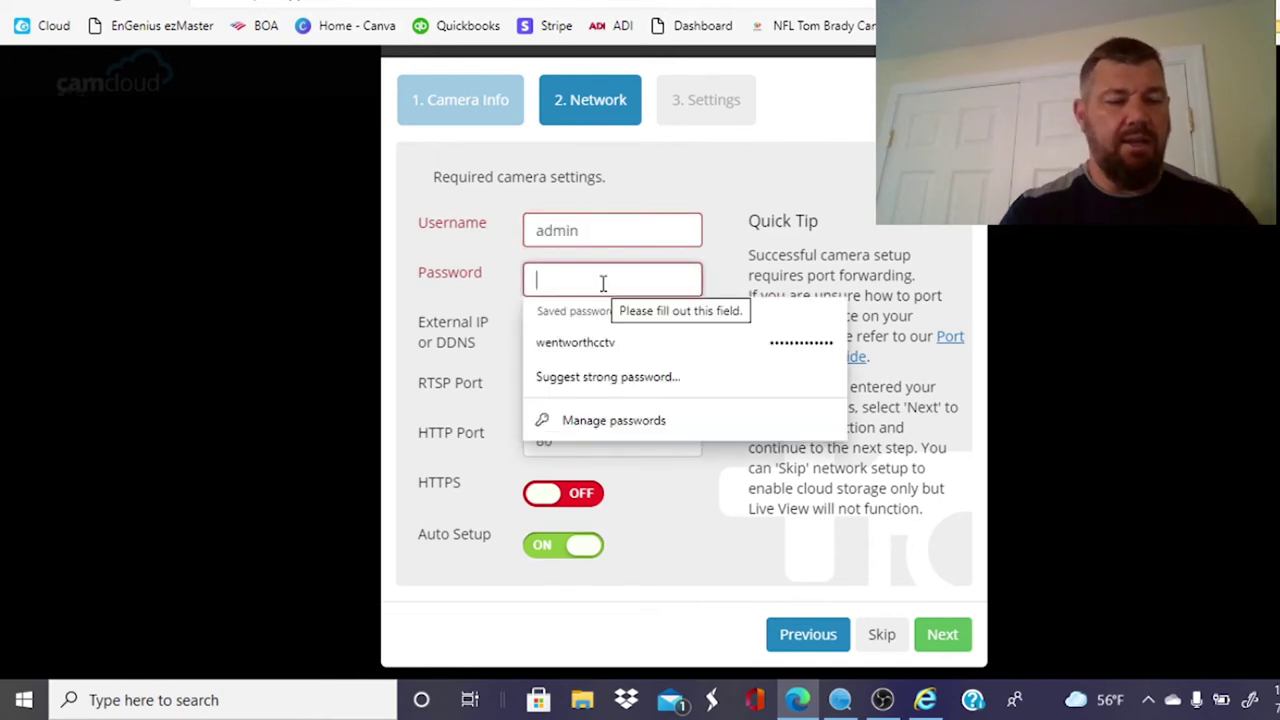
type("****")
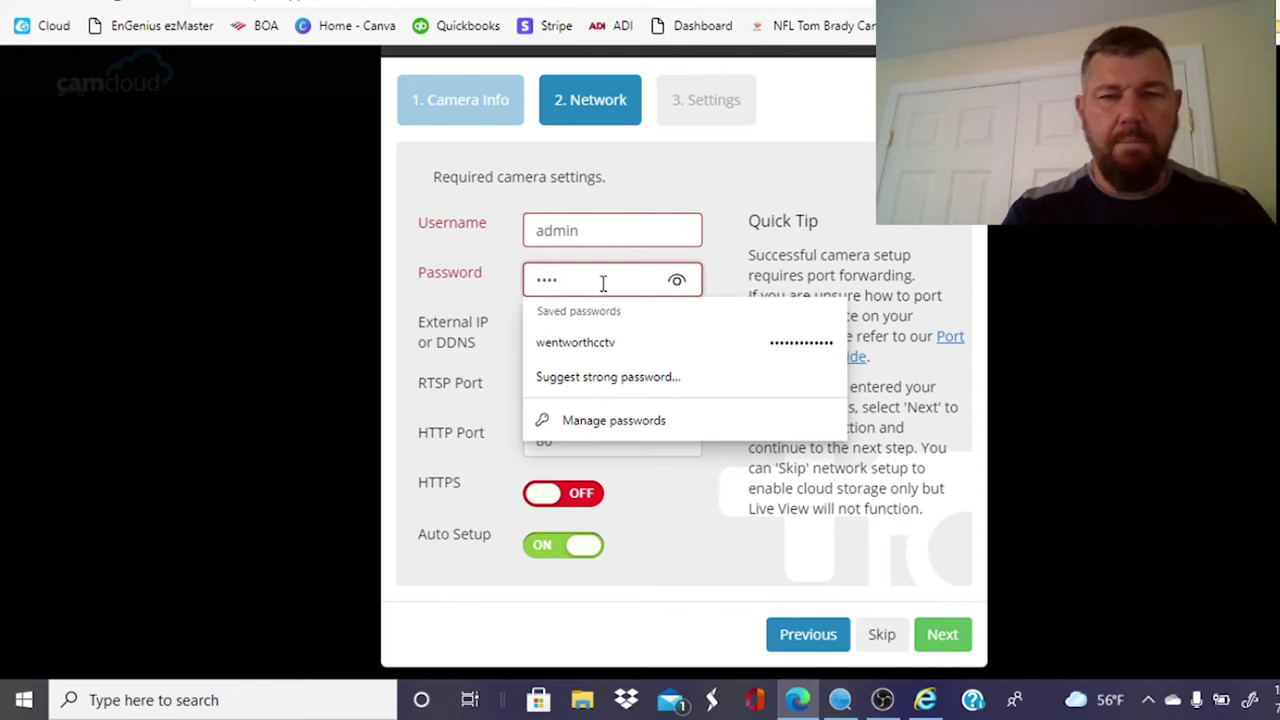
key("BackSpace")
key("BackSpace")
key("BackSpace")
key("BackSpace")
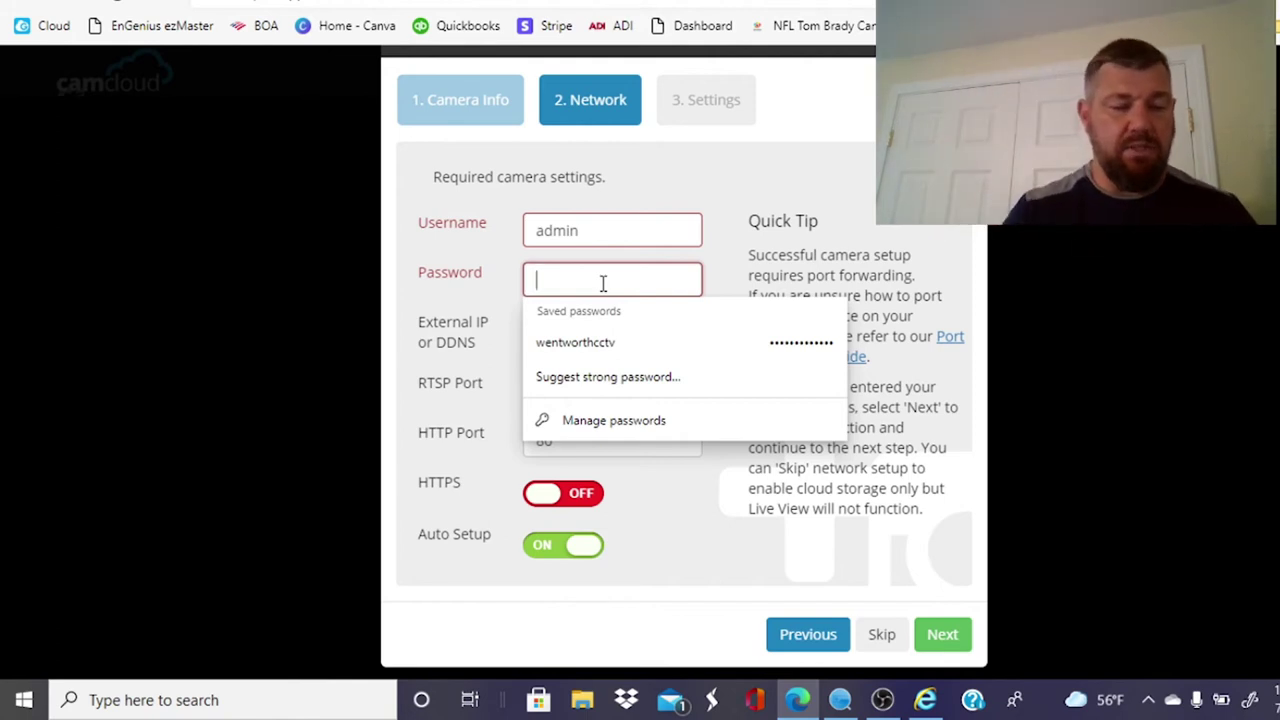
type("admin")
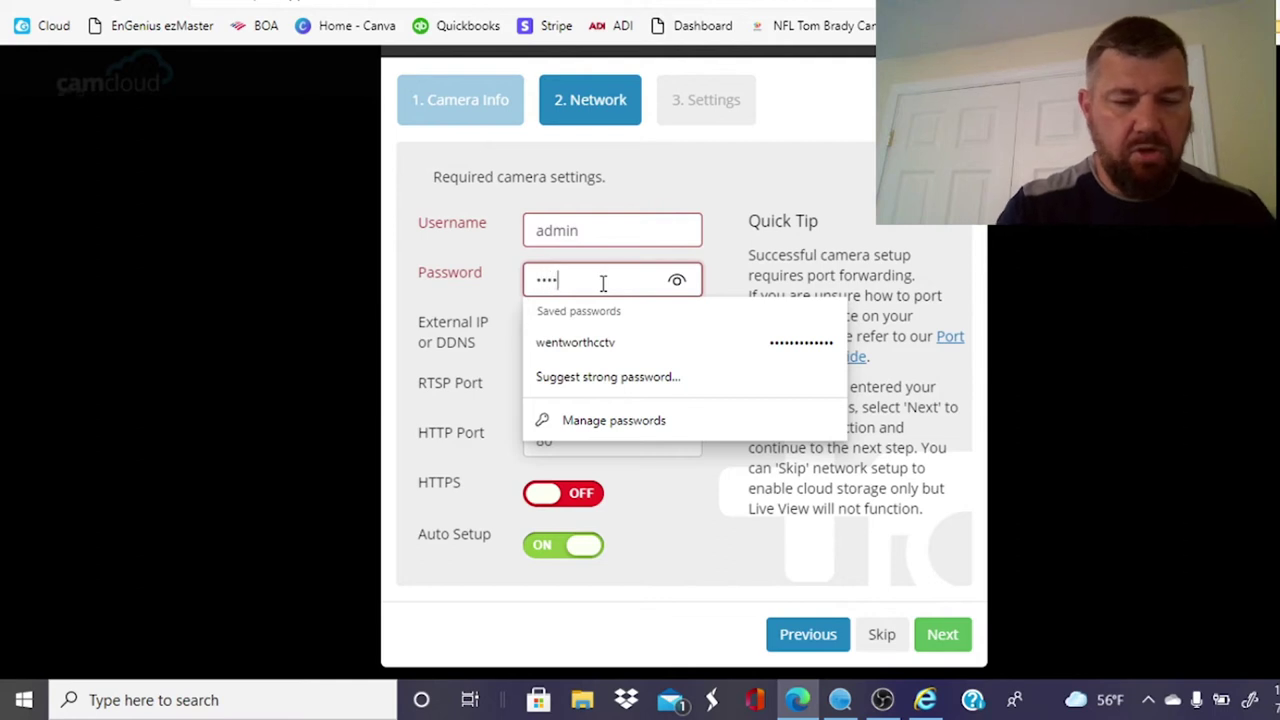
type("123")
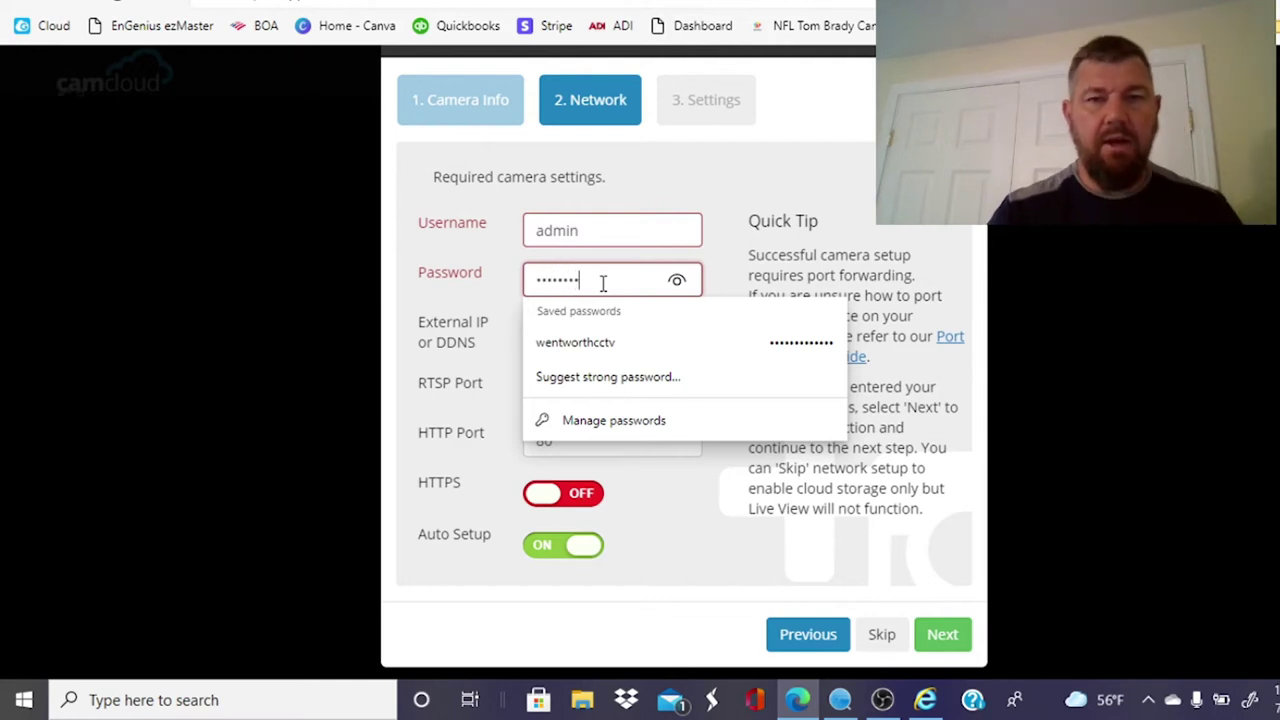
left_click(763, 195)
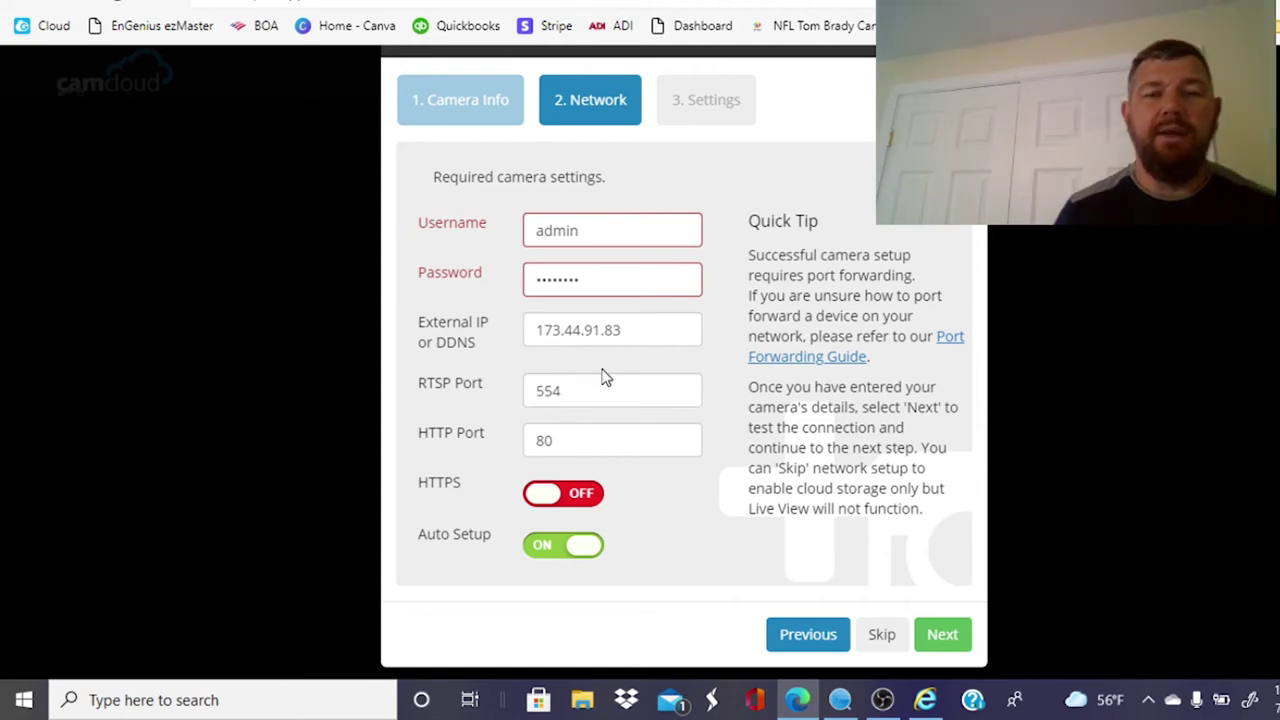
key("ctrl+t")
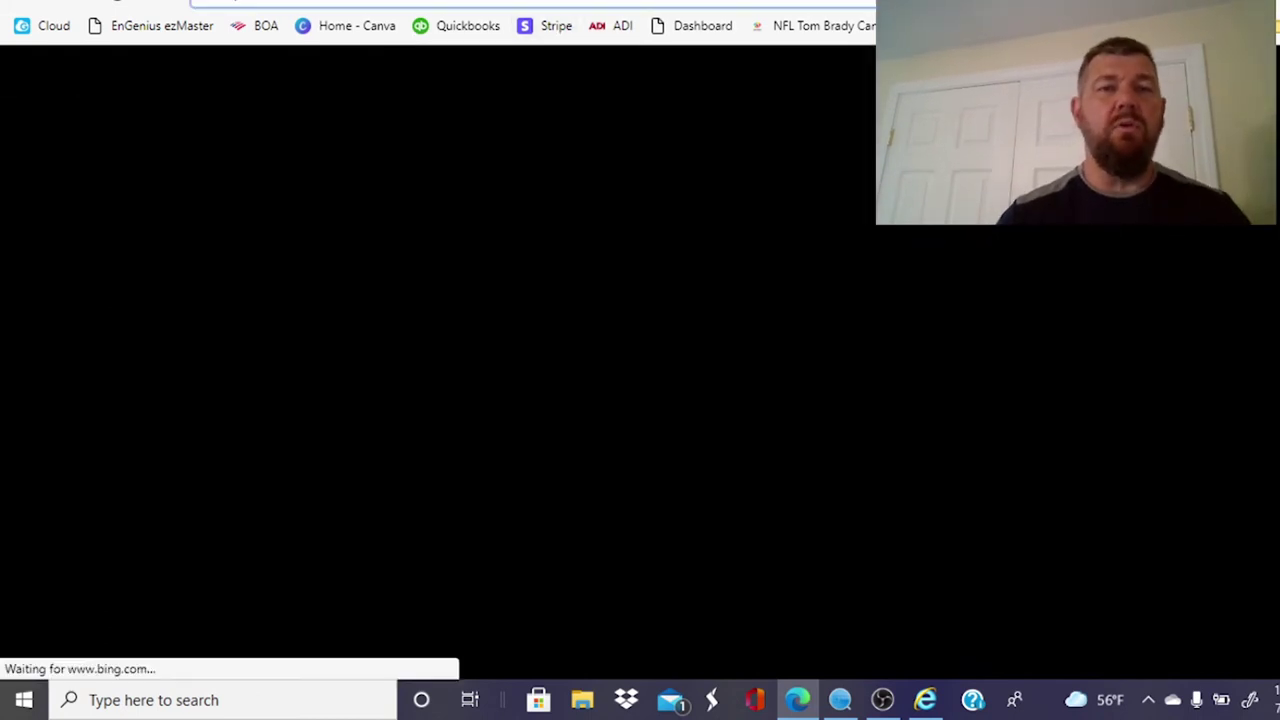
Step: Load the router login page at 192.168.0.1
left_click(440, 3)
type("192.168.0.1")
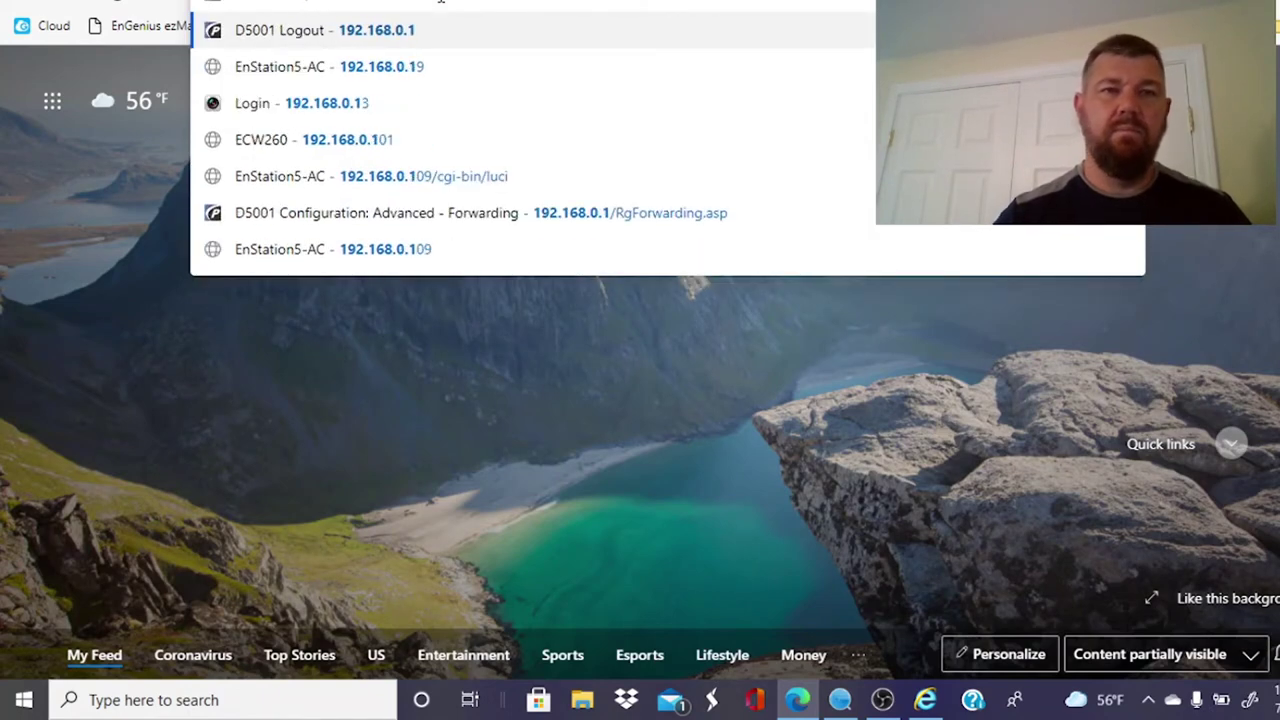
key("Return")
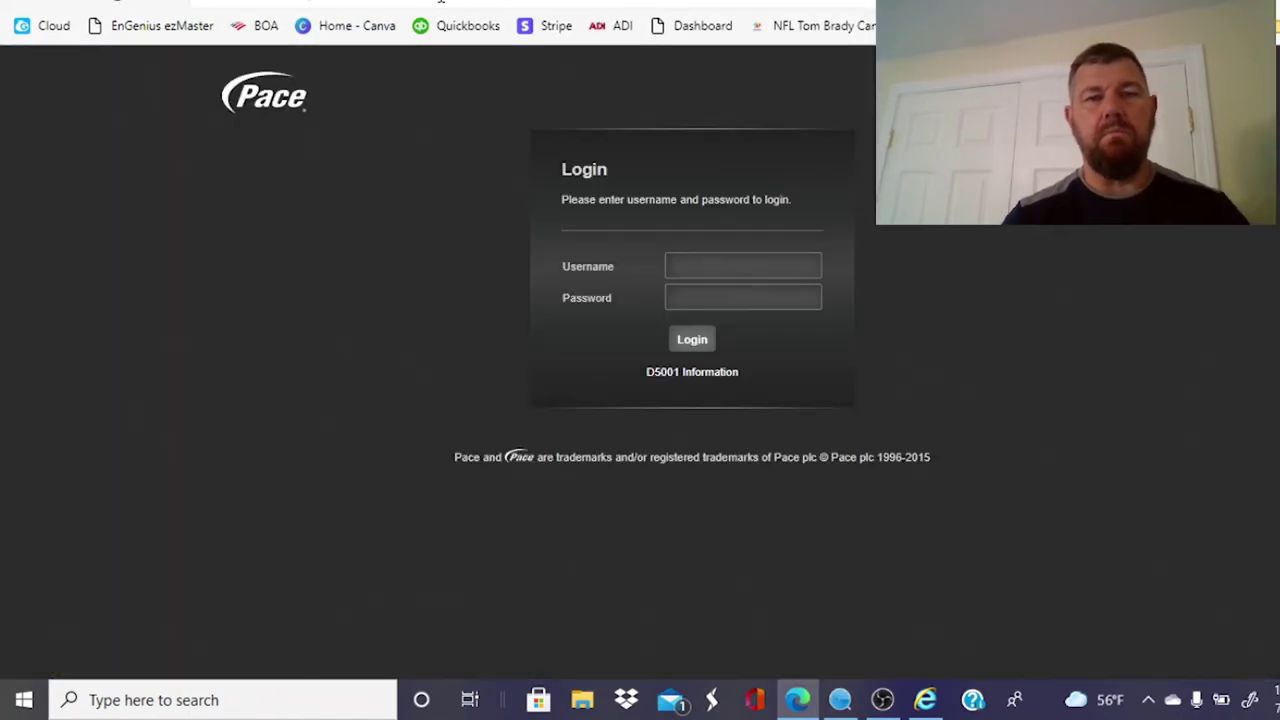
Step: Sign in to the Pace router as admin and open its Advanced Options page
left_click(744, 263)
type("admin")
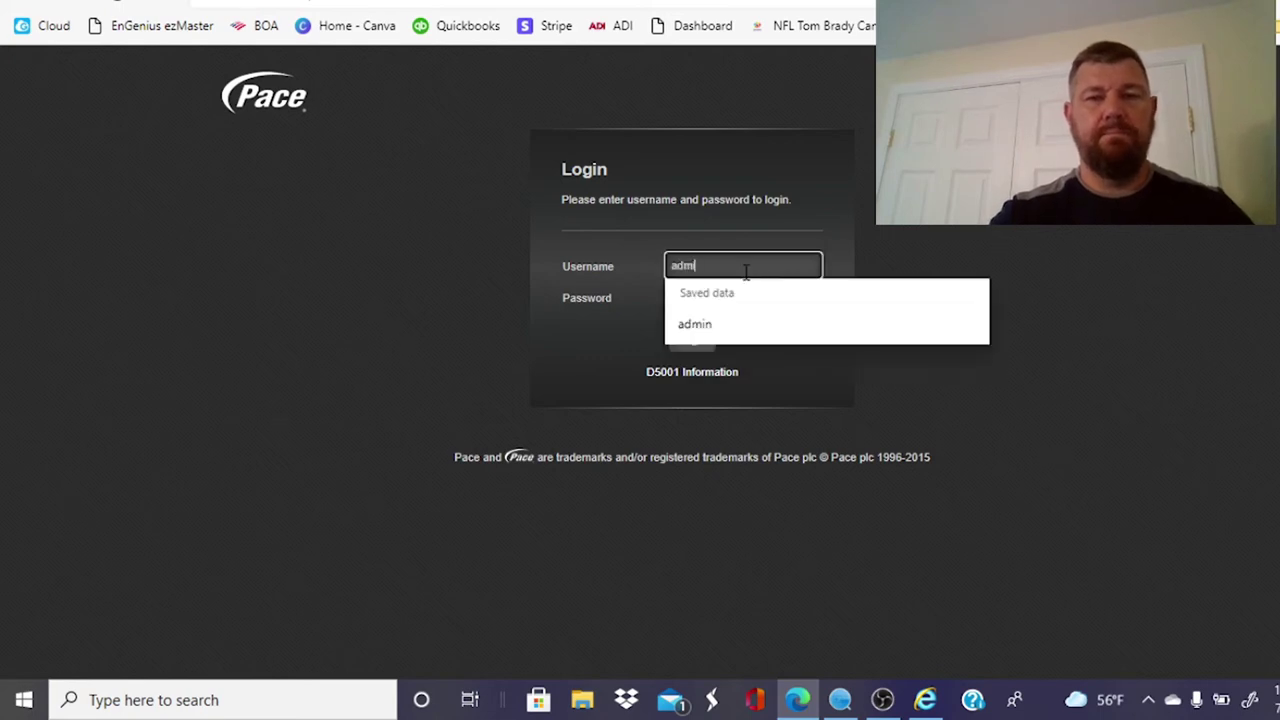
key("Tab")
type("****")
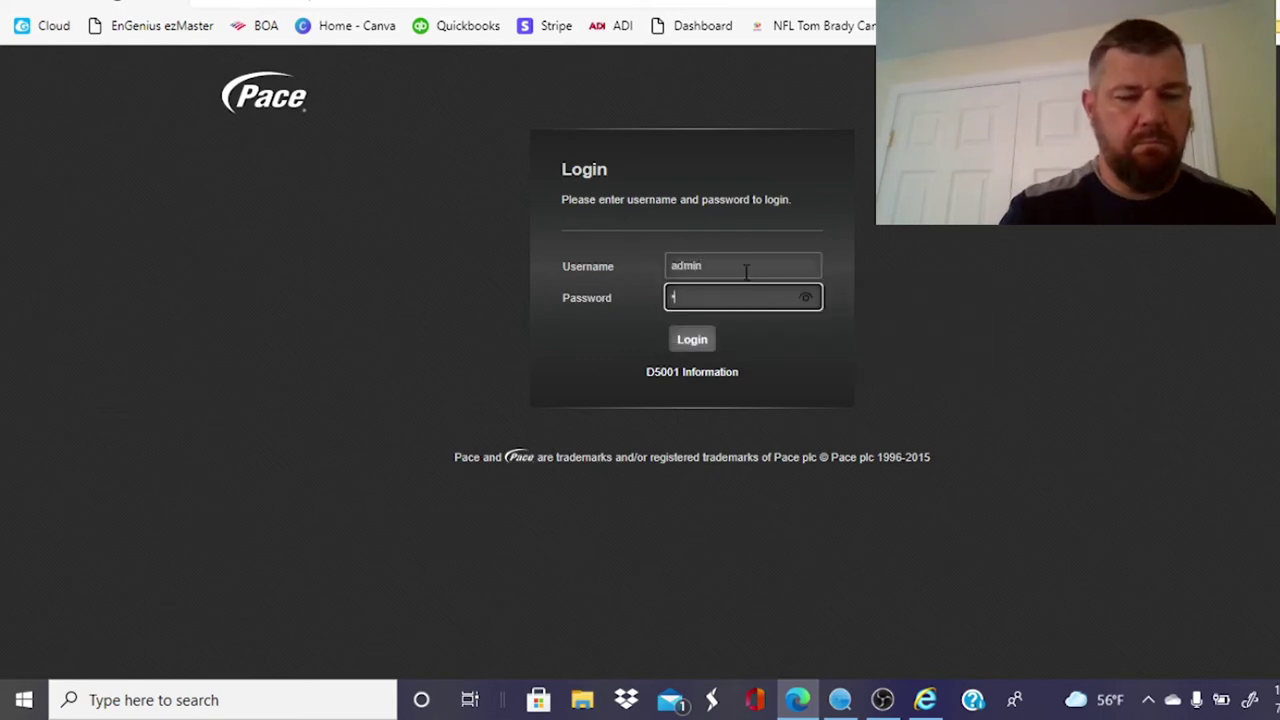
type("****")
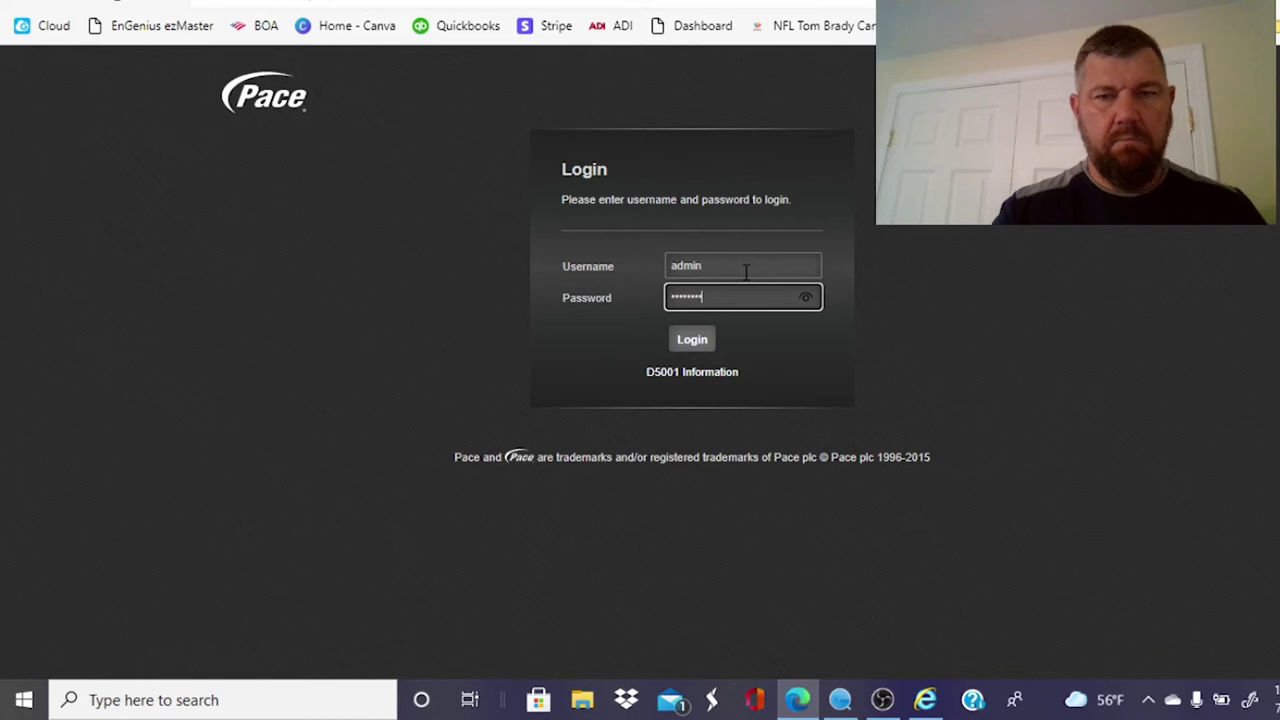
left_click(692, 341)
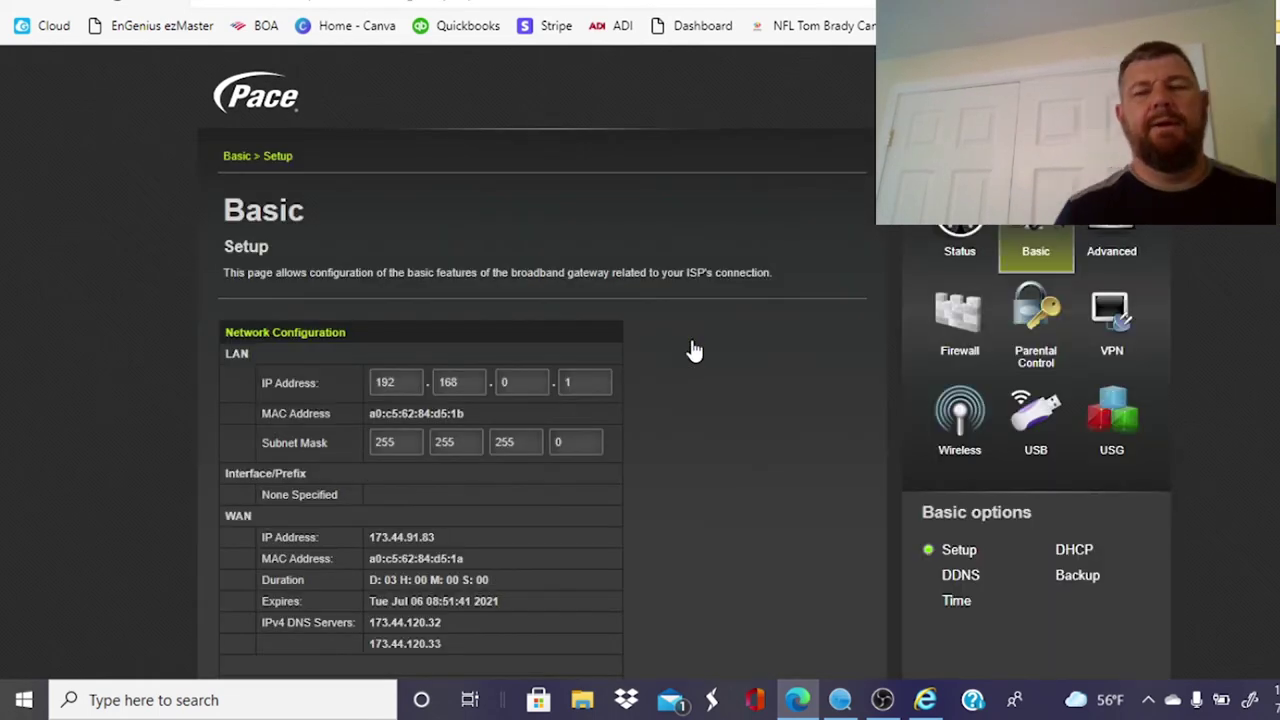
scroll(693, 350, "down", 1)
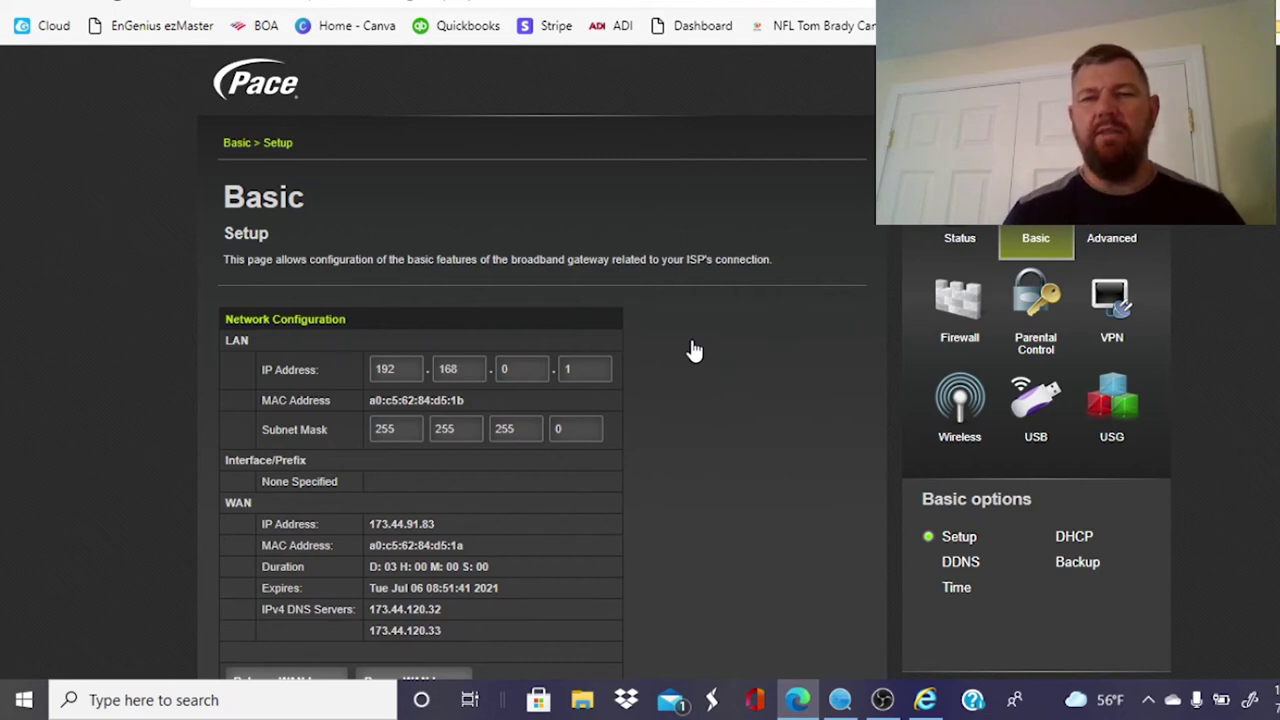
left_click(1118, 236)
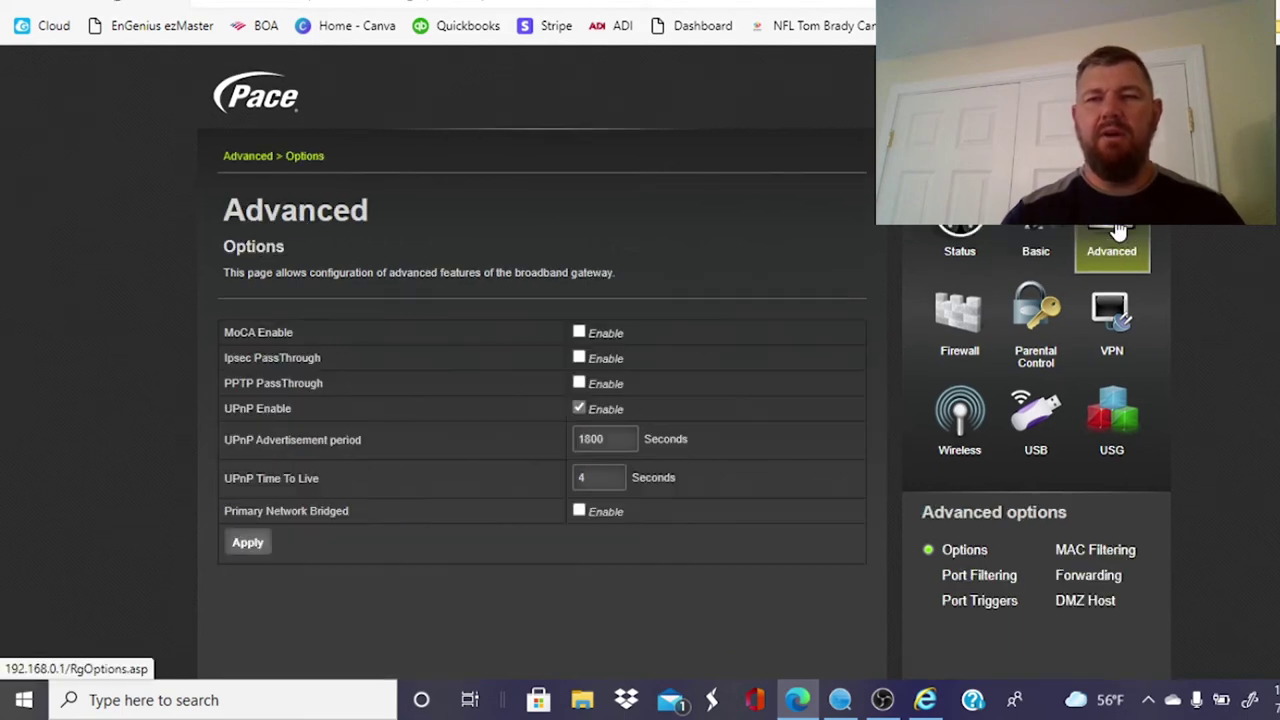
Step: Verify the camcloud forwarding rules sending ports 80 and 554 to 192.168.0.21
left_click(1104, 580)
scroll(668, 342, "down", 1)
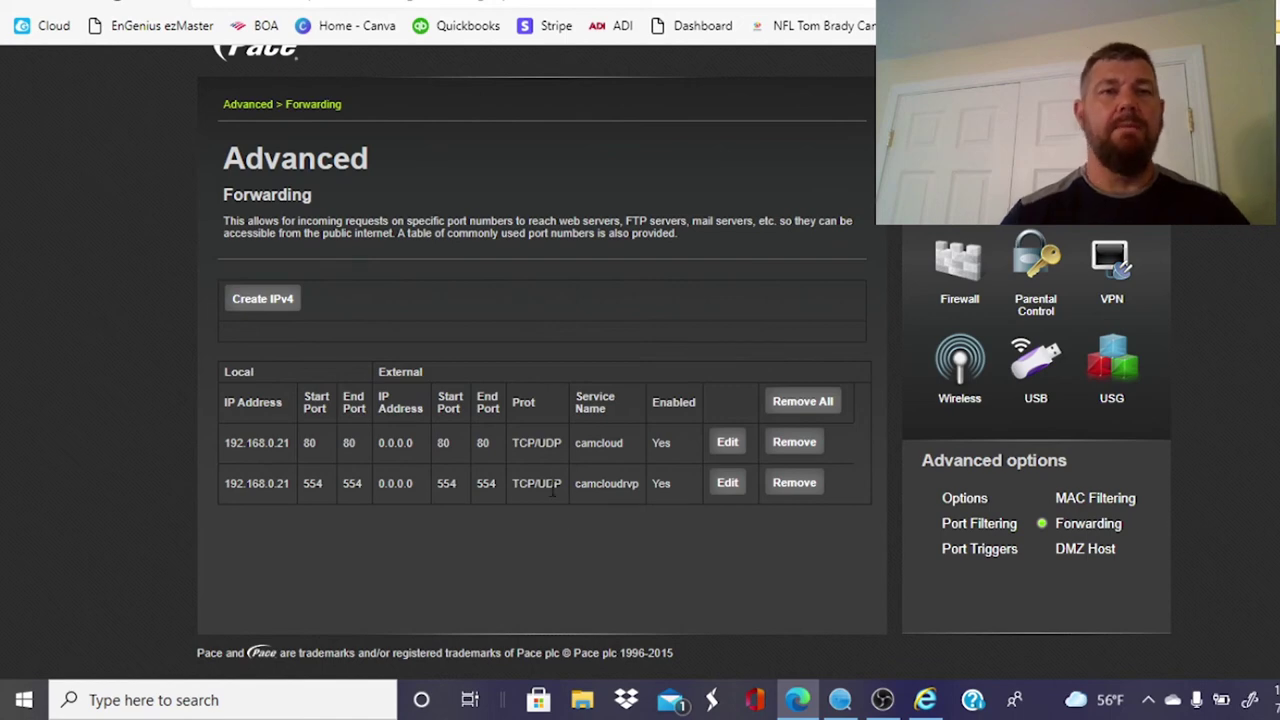
left_click(393, 2)
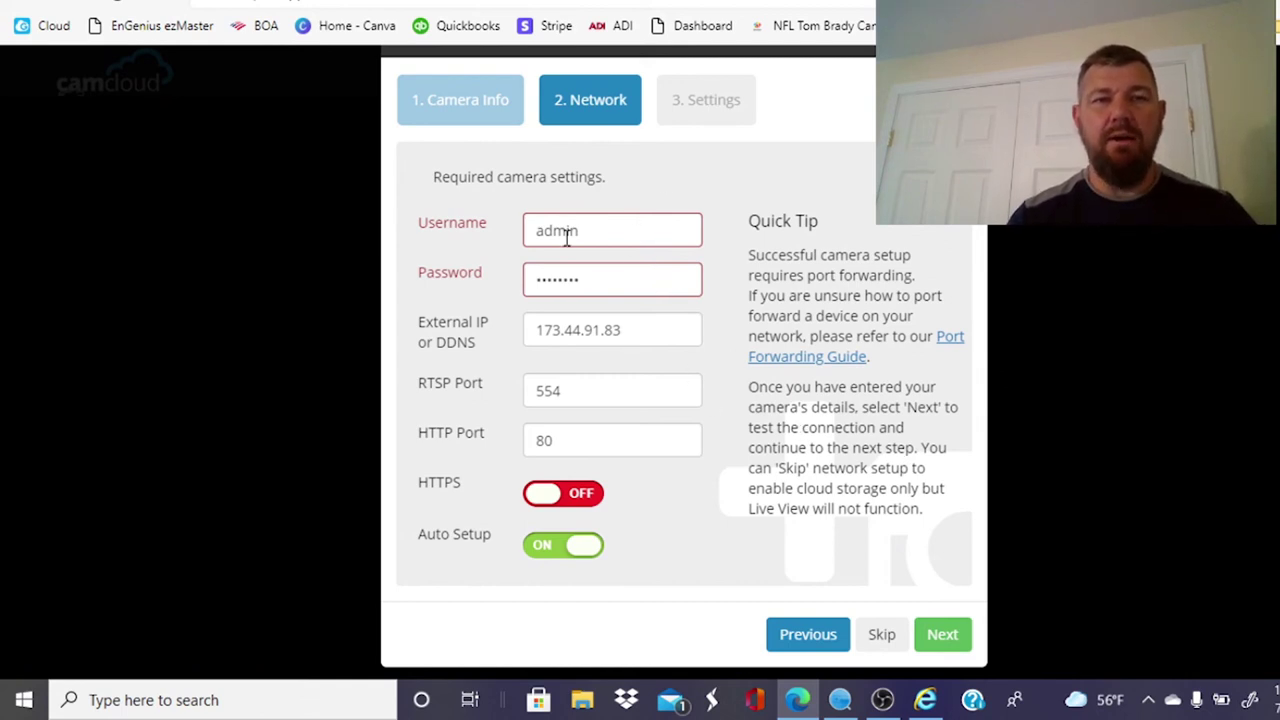
Step: Continue past the Network connection test, choose no Event Triggers, and keep 720p (1280x720) resolution
left_click(936, 642)
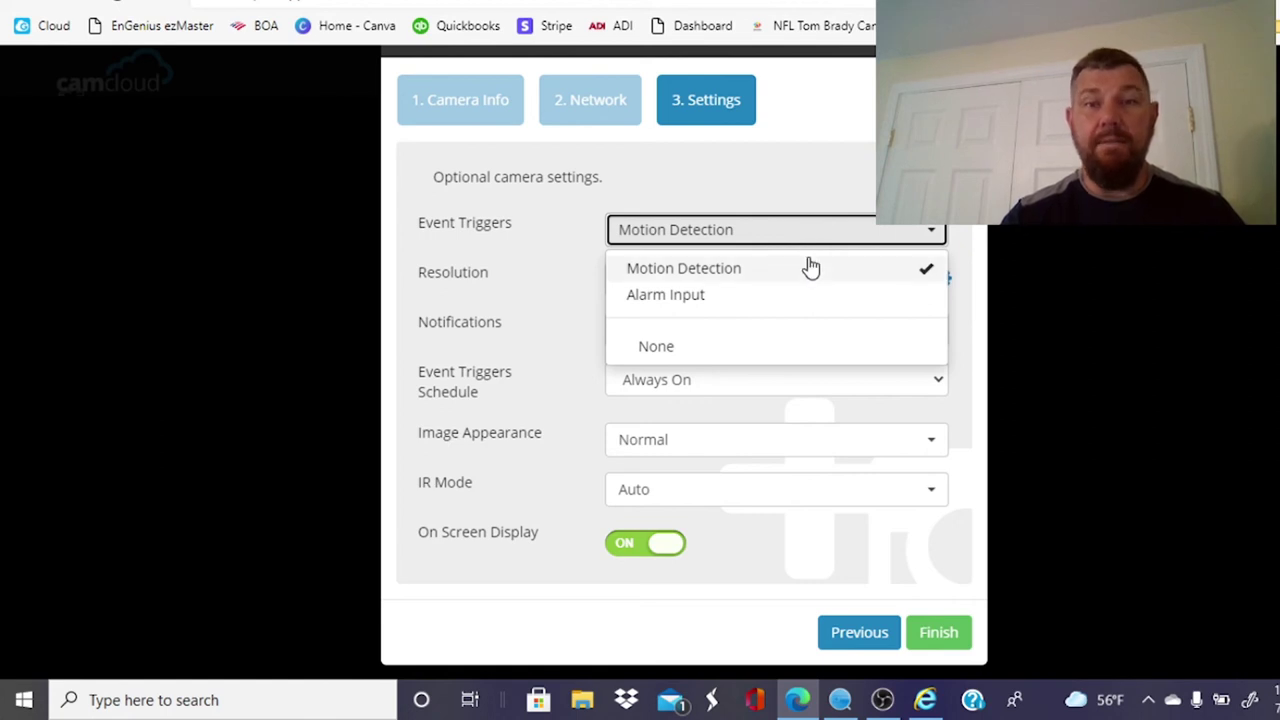
left_click(809, 279)
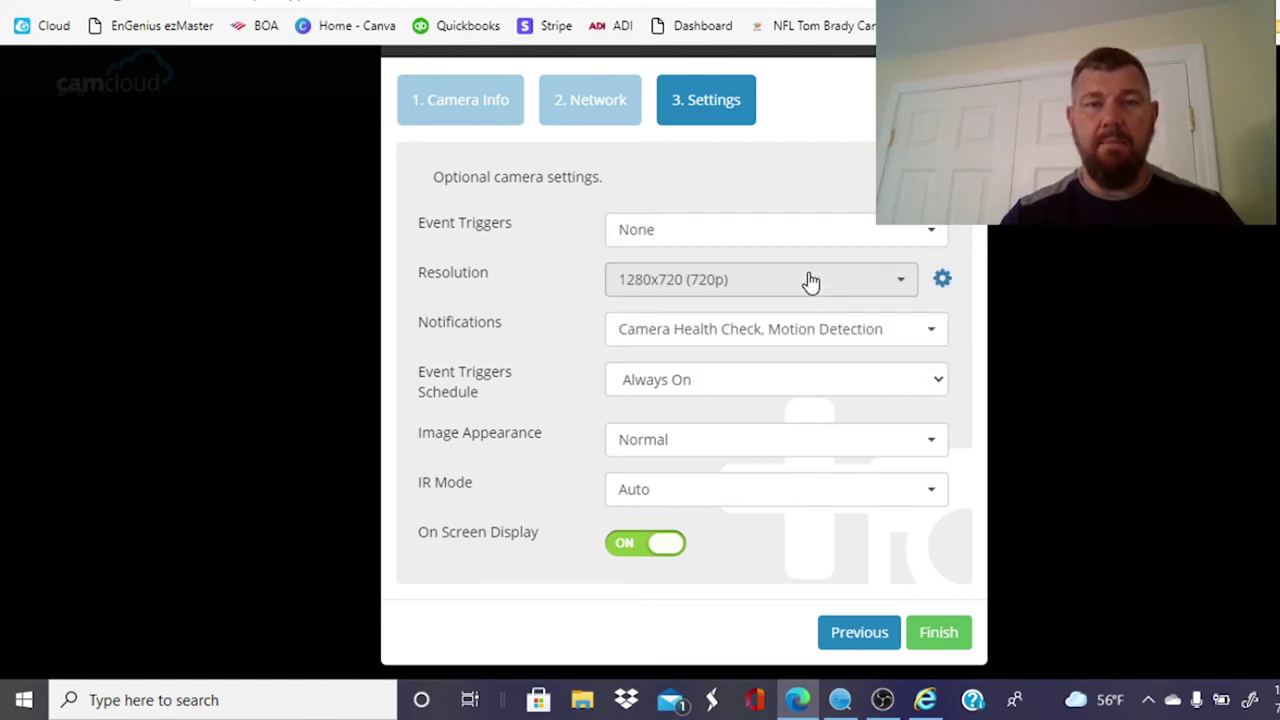
left_click(810, 288)
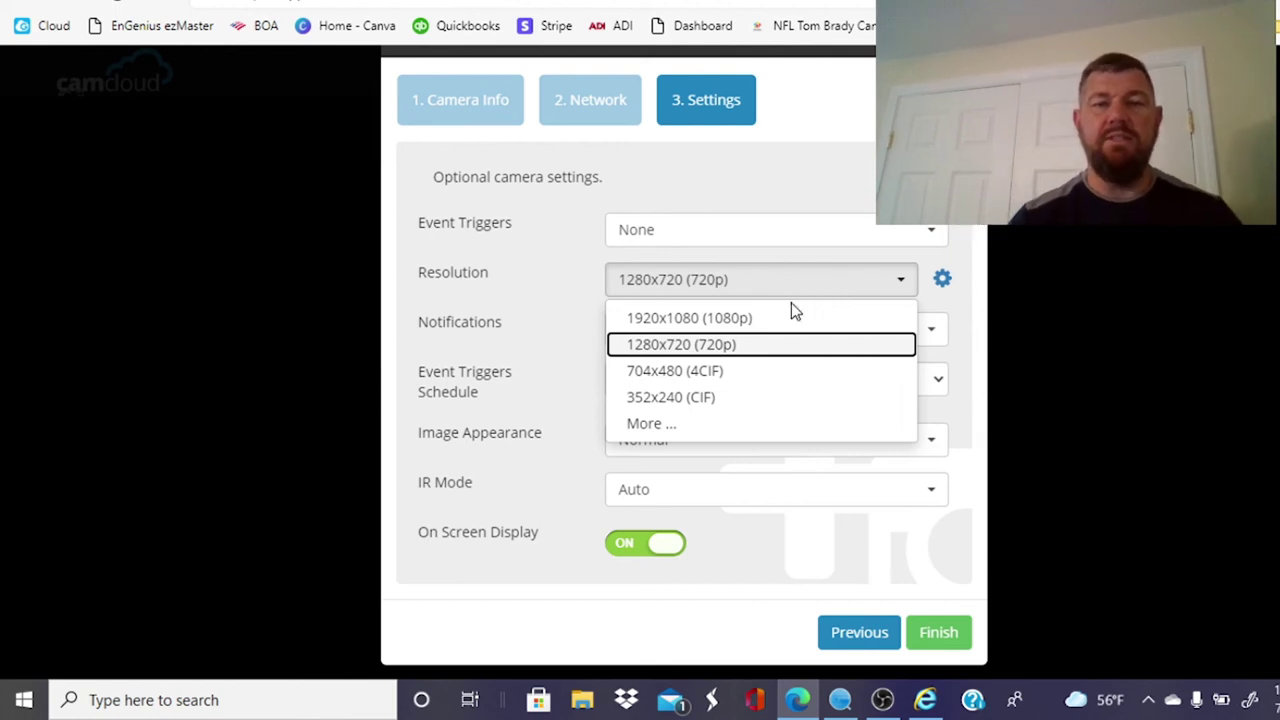
left_click(774, 346)
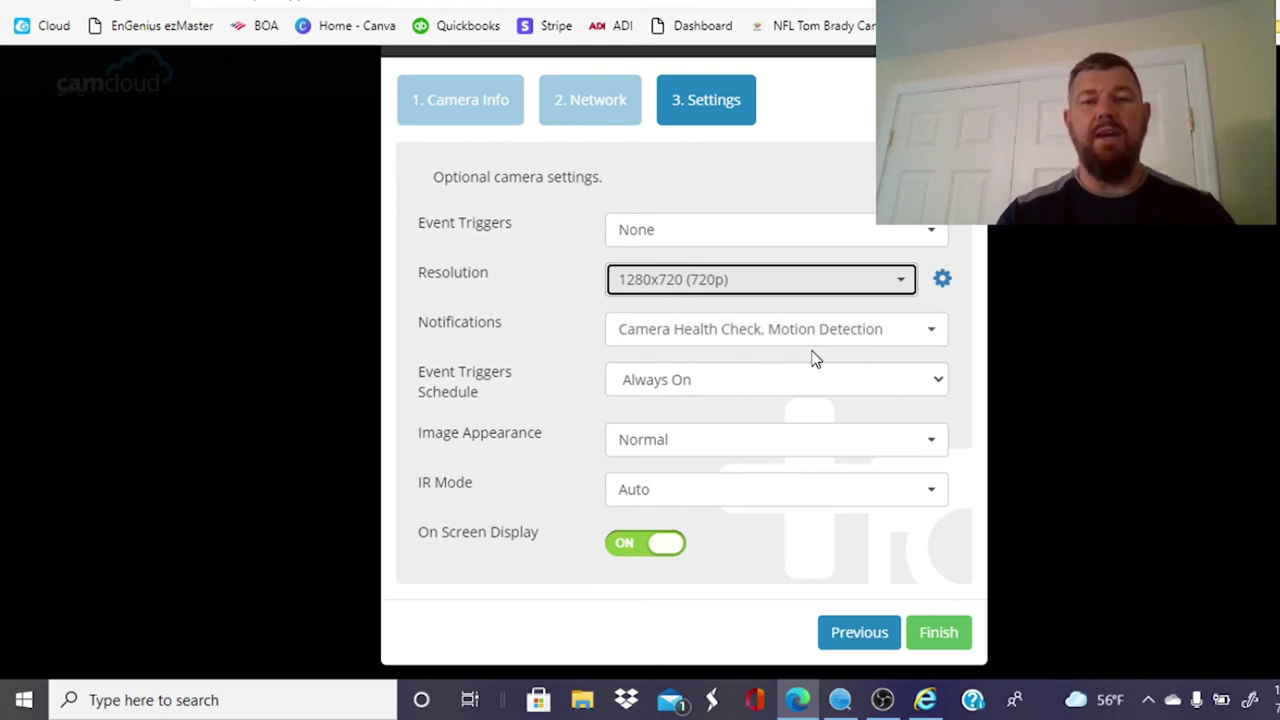
Step: Toggle Motion Detection notifications off and back on, then finish adding Demo Camera
left_click(718, 344)
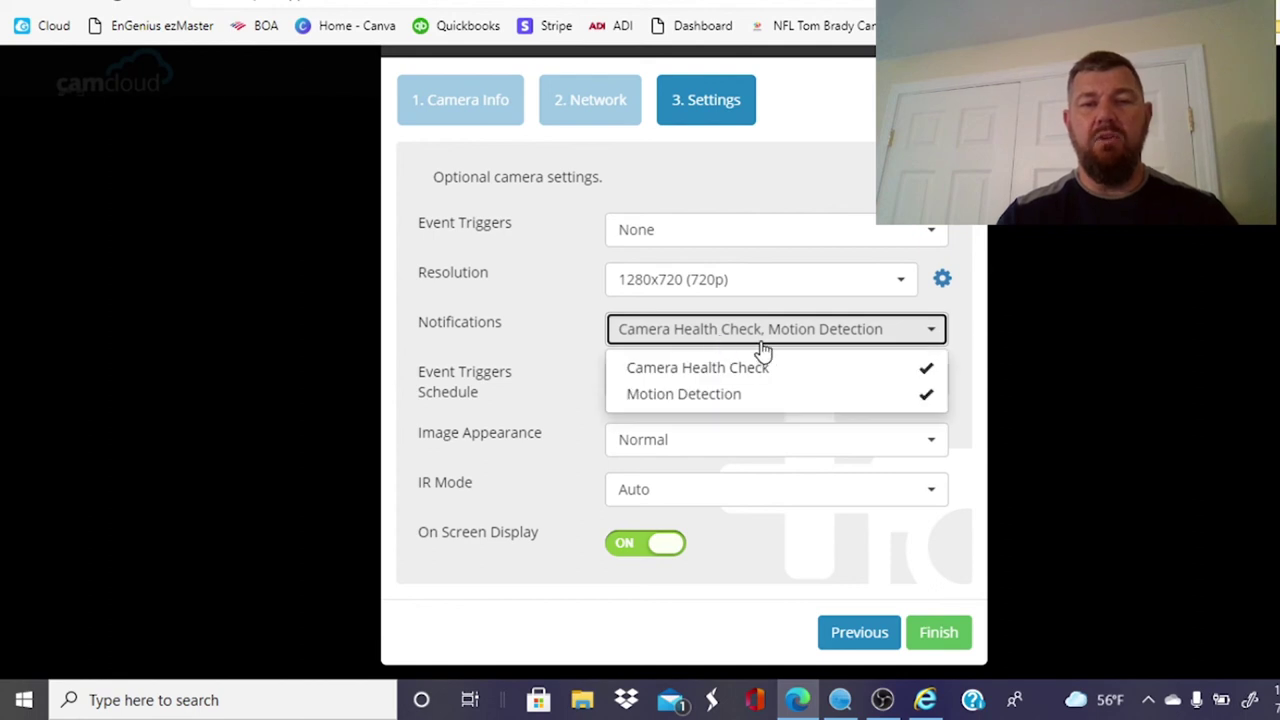
left_click(760, 397)
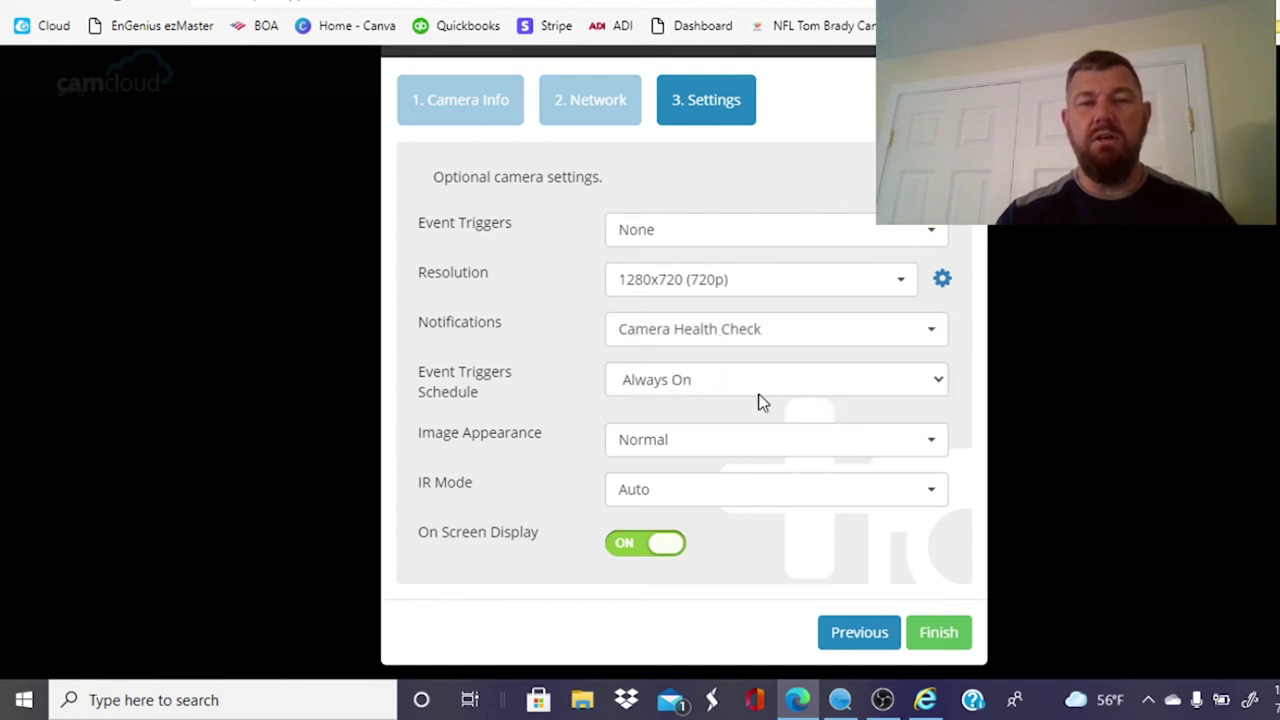
left_click(783, 344)
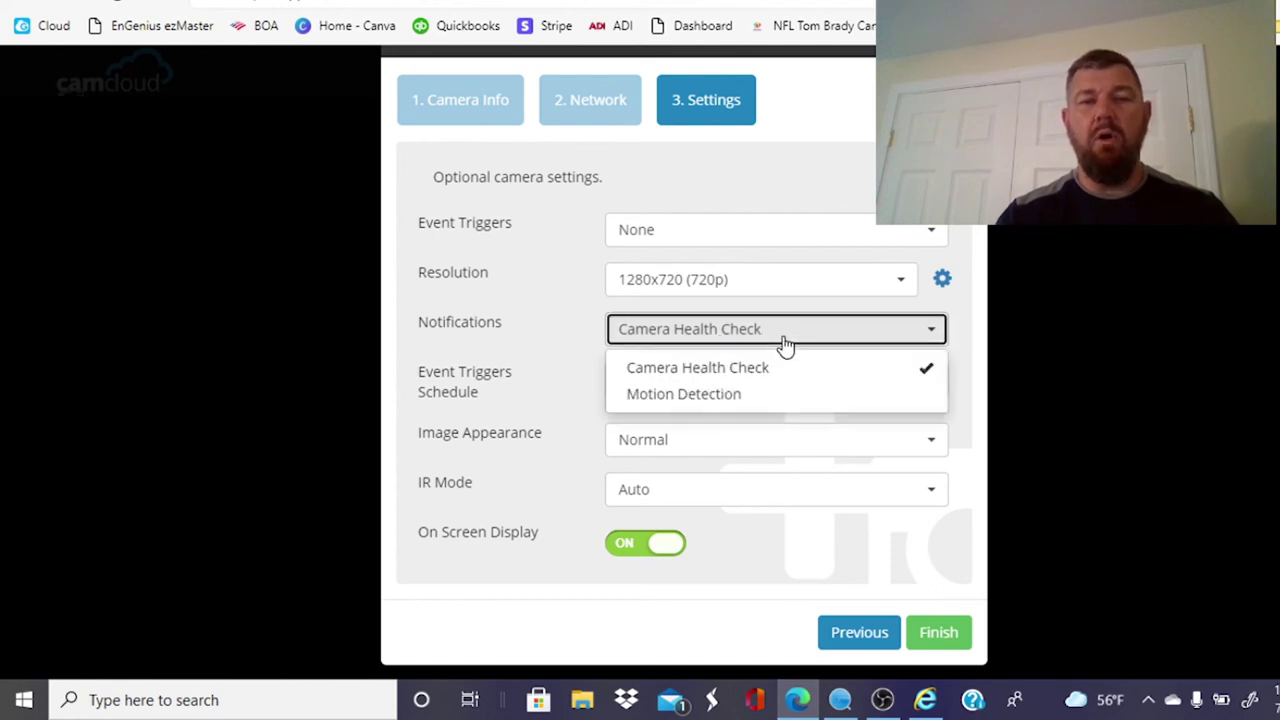
left_click(780, 400)
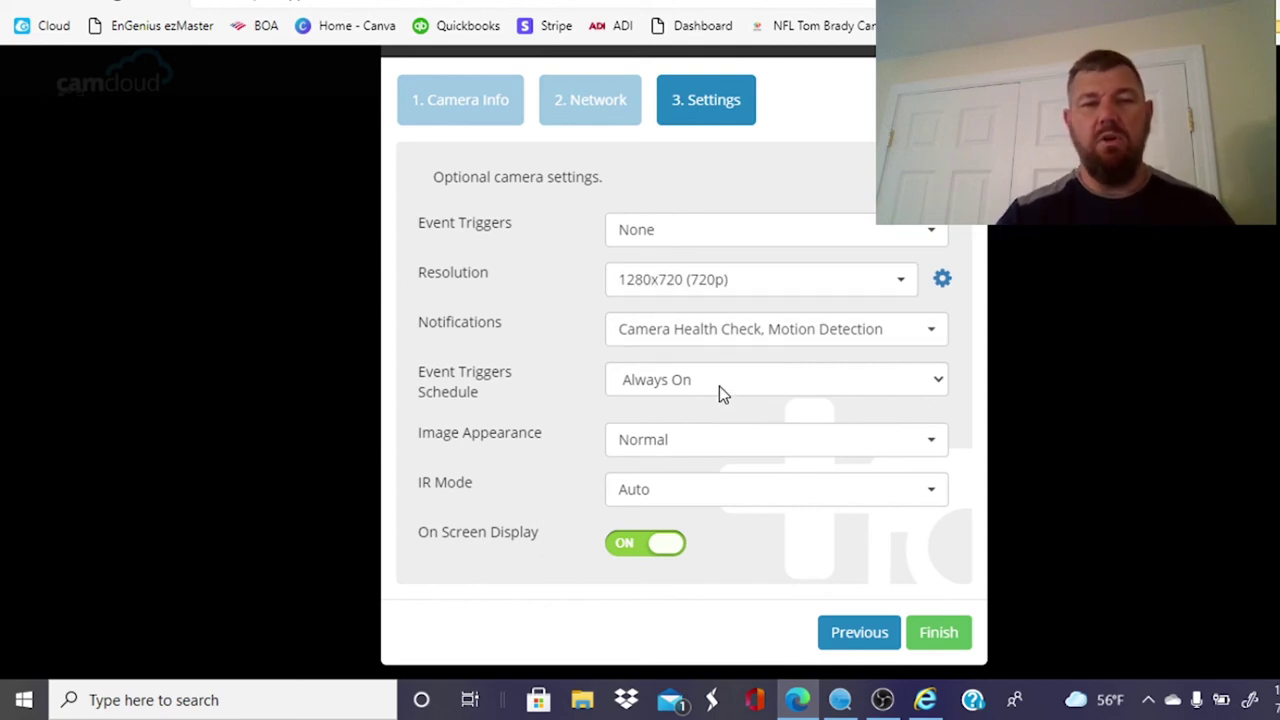
scroll(719, 386, "down", 1)
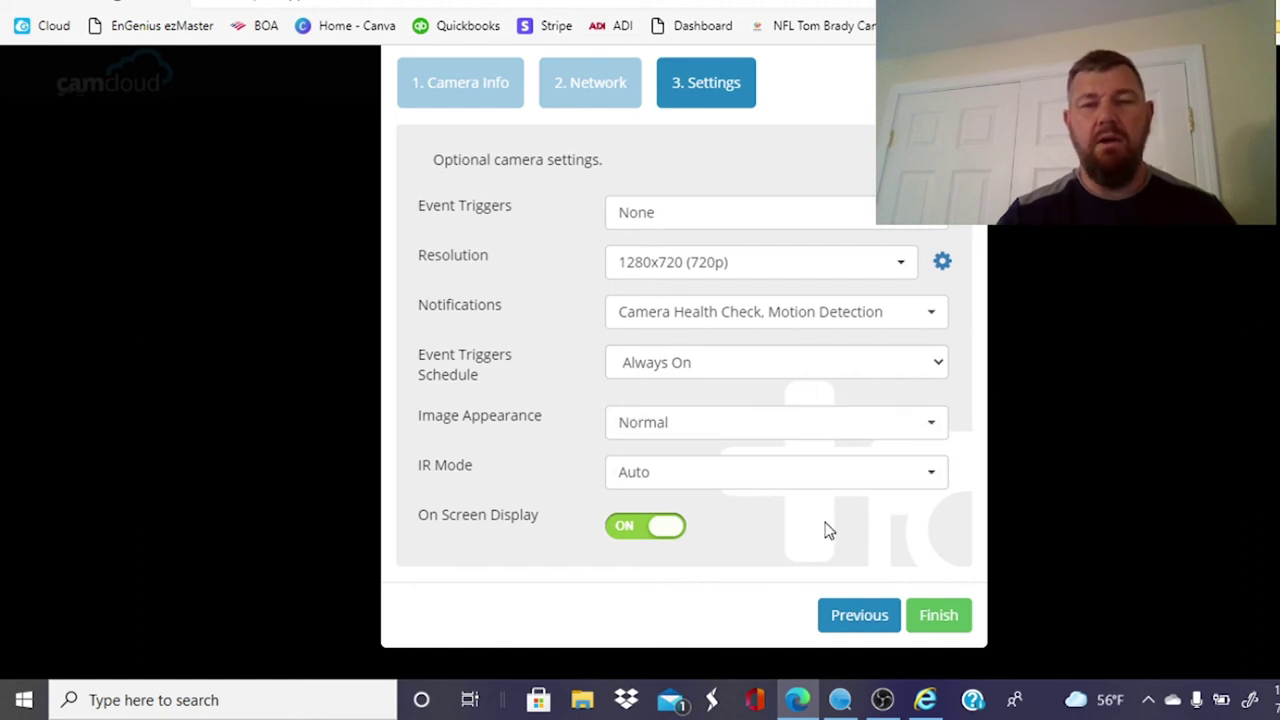
left_click(934, 617)
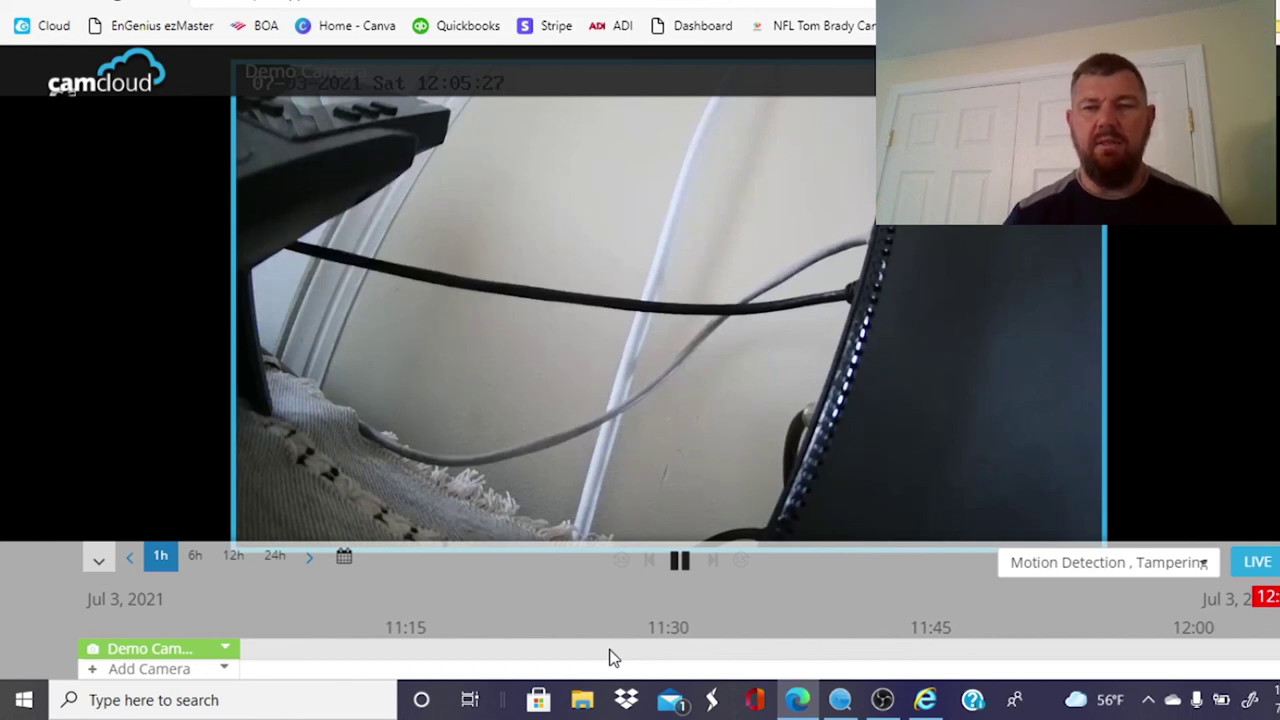
Step: Go to Settings from the top-right account menu and review the notification recipients and schedules
left_click(1150, 72)
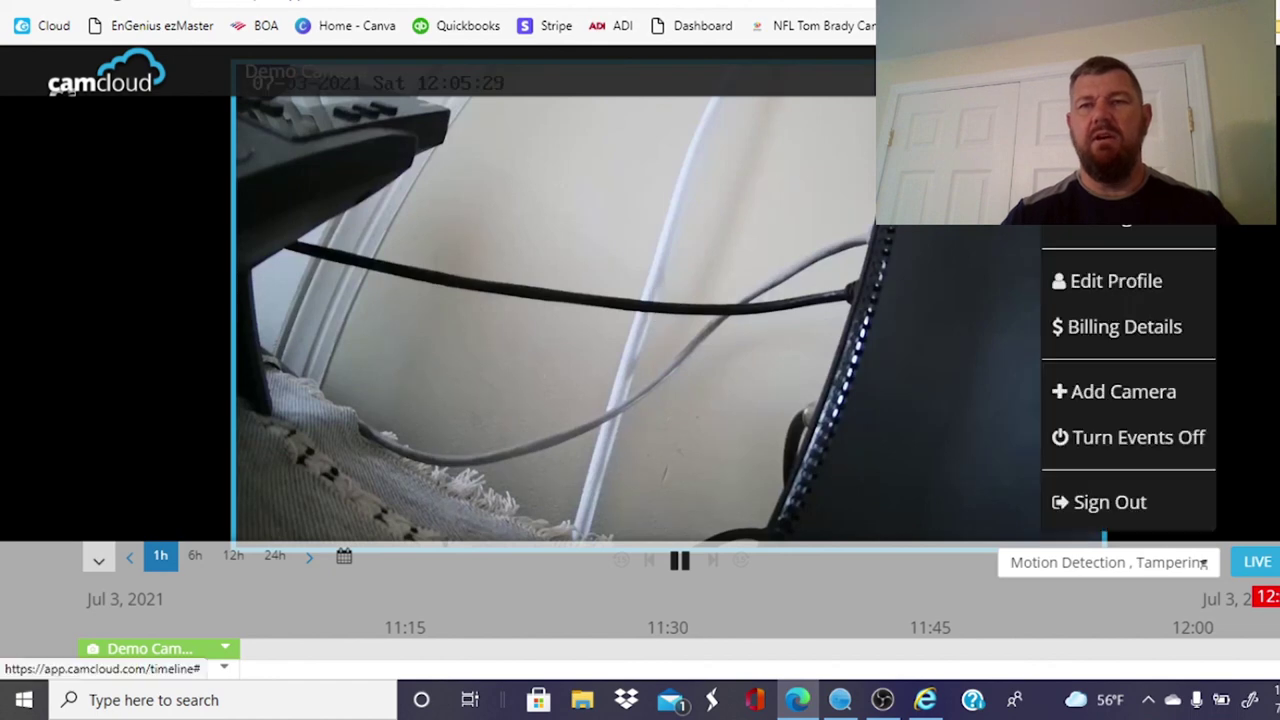
left_click(1128, 220)
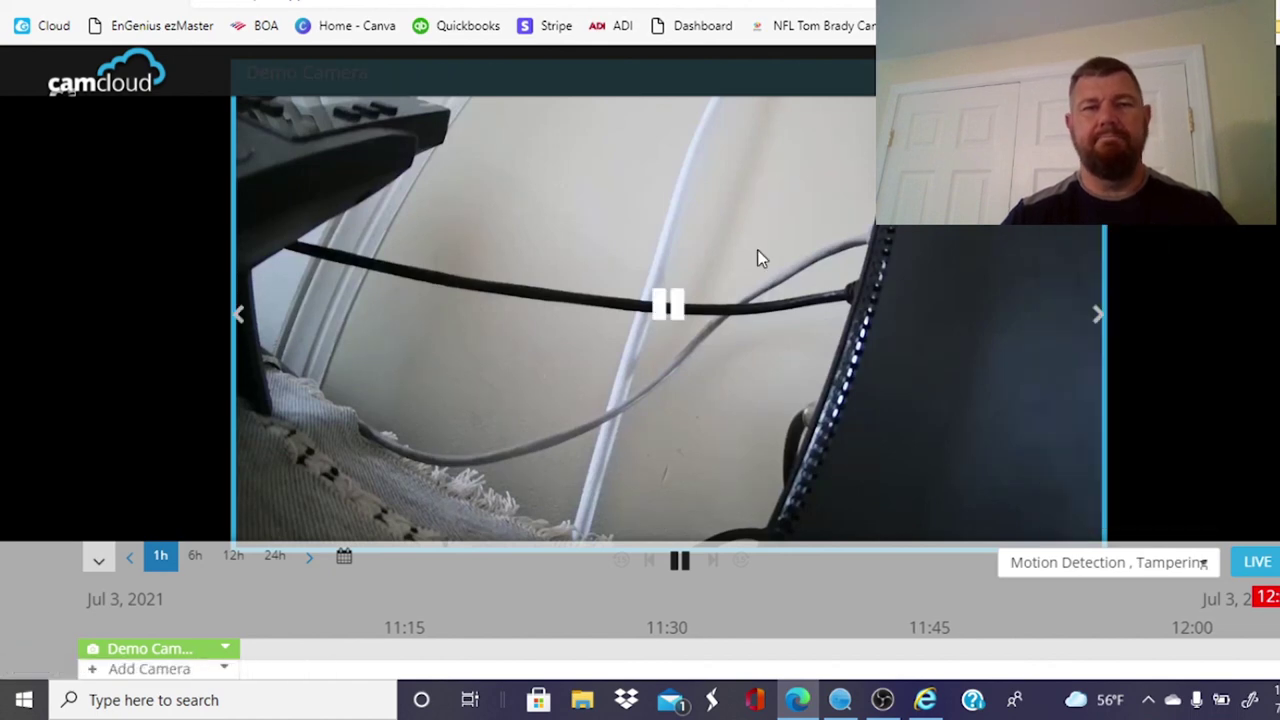
scroll(709, 454, "down", 3)
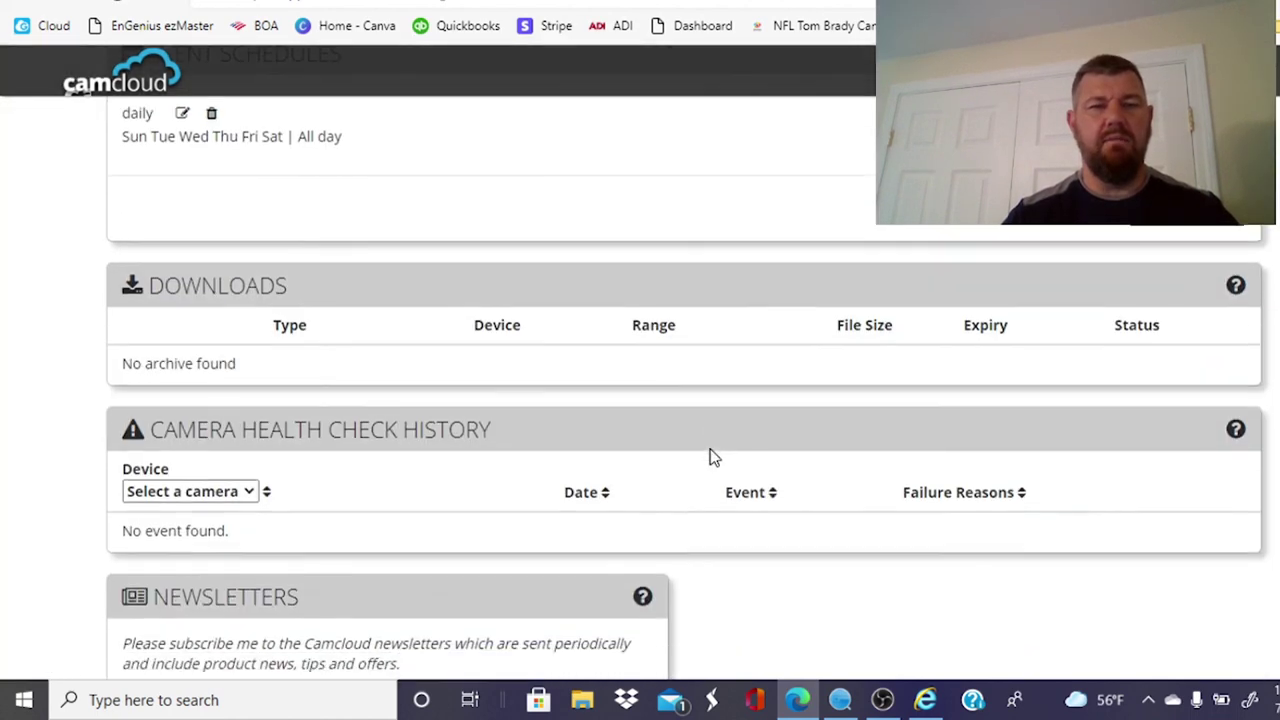
scroll(251, 297, "up", 3)
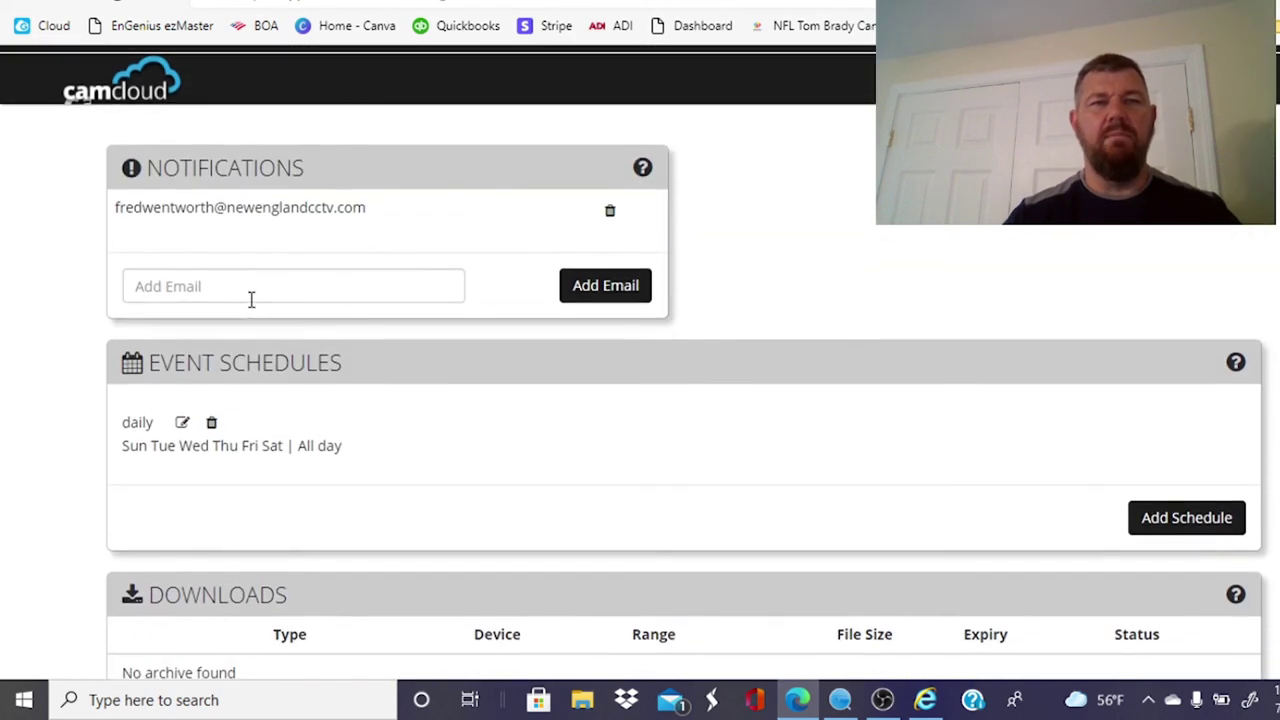